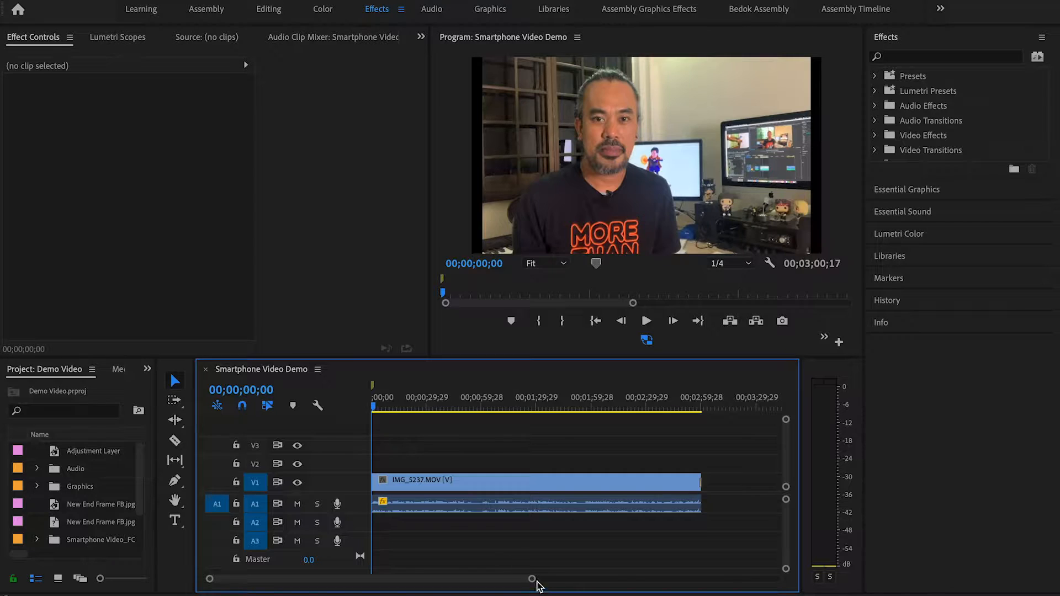
Step: View the list of available workspaces and check that the Effects workspace is active
drag(532, 579, 557, 580)
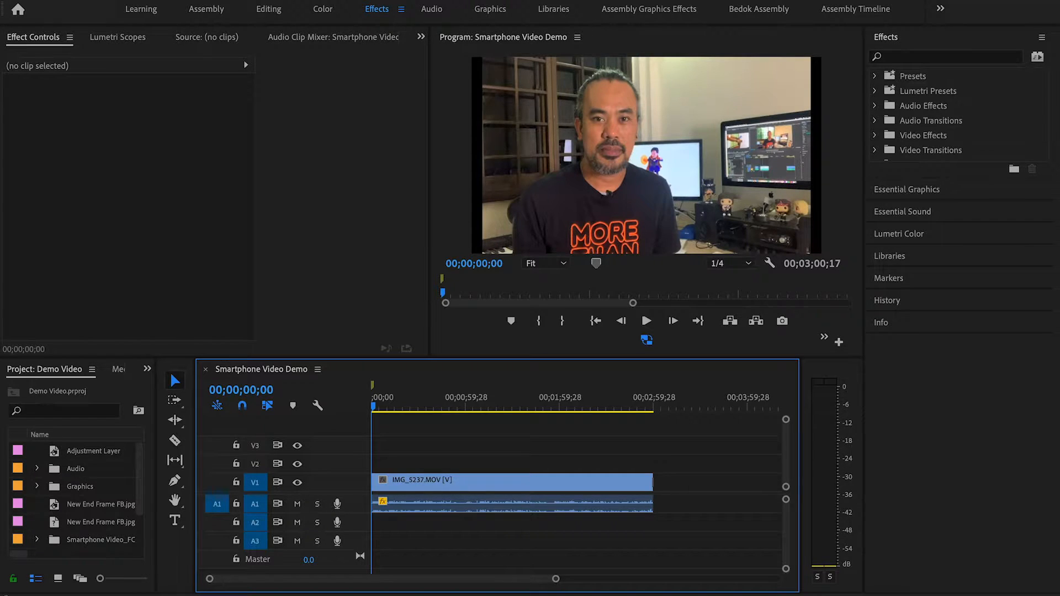
click(432, 0)
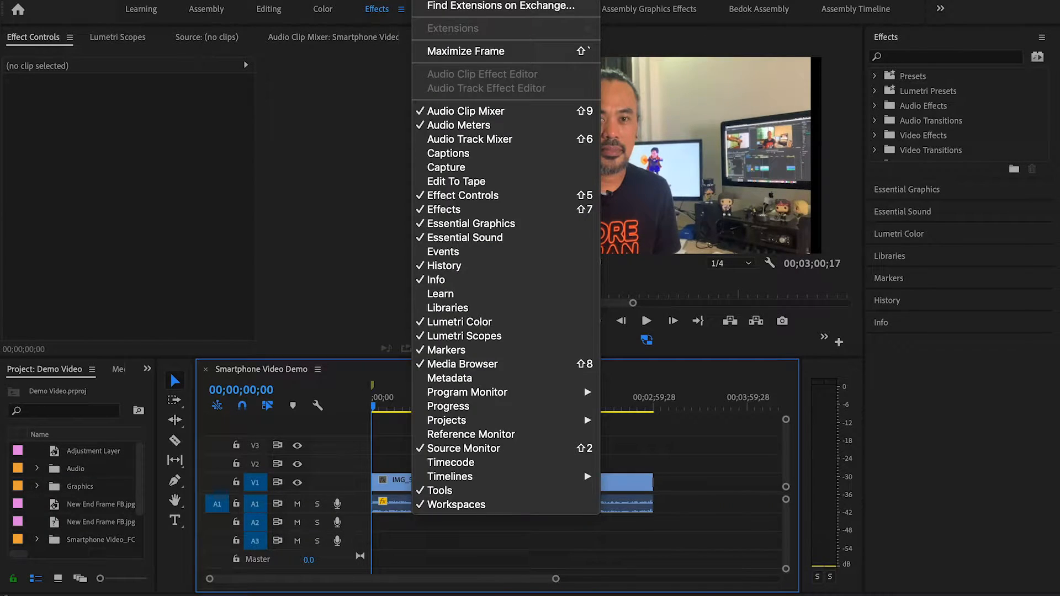
mouse_move(438, 0)
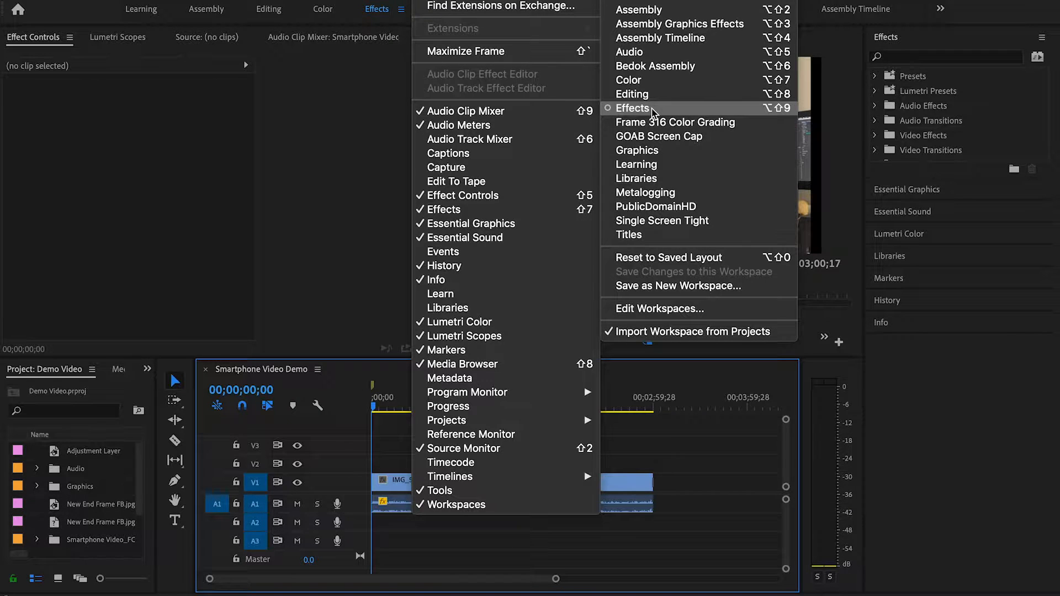
click(667, 428)
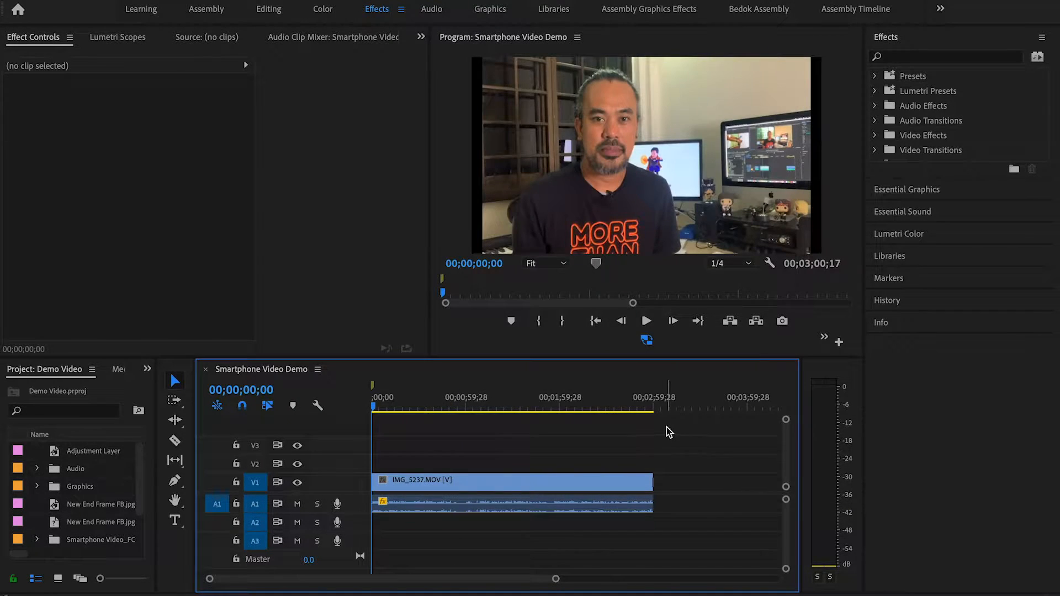
drag(556, 581, 580, 579)
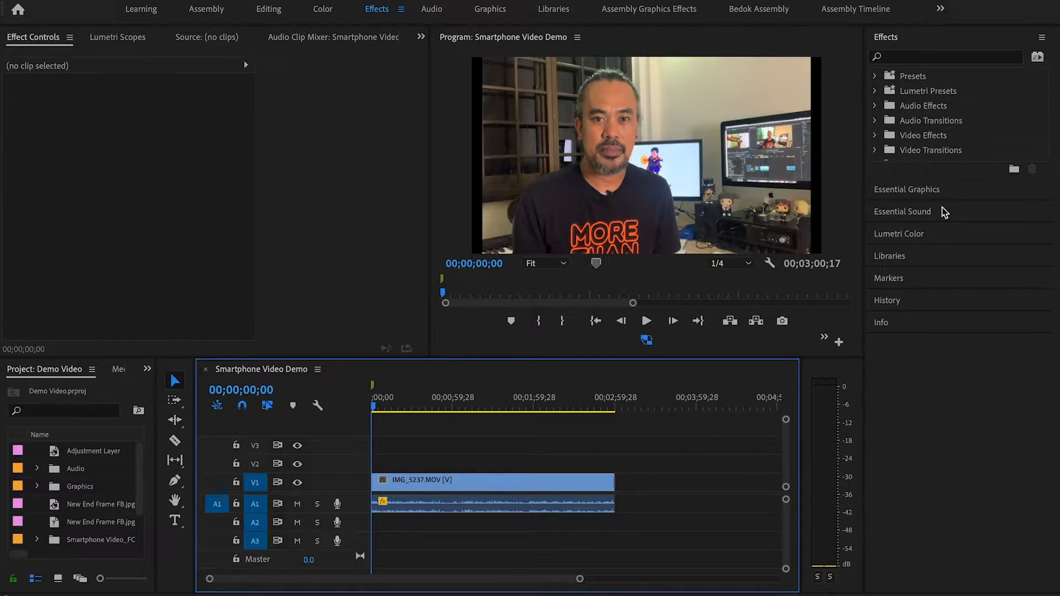
Step: Look through the Essential Graphics, Essential Sound, Lumetri Color, Libraries, Markers, History and Info panels, and return to the Effects panel
click(940, 189)
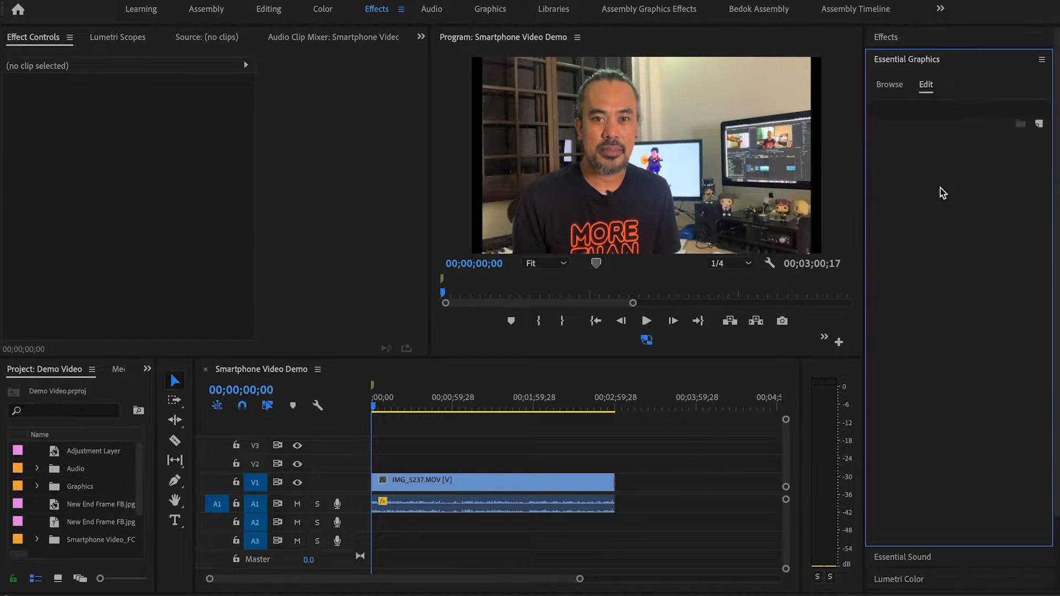
click(948, 557)
click(906, 370)
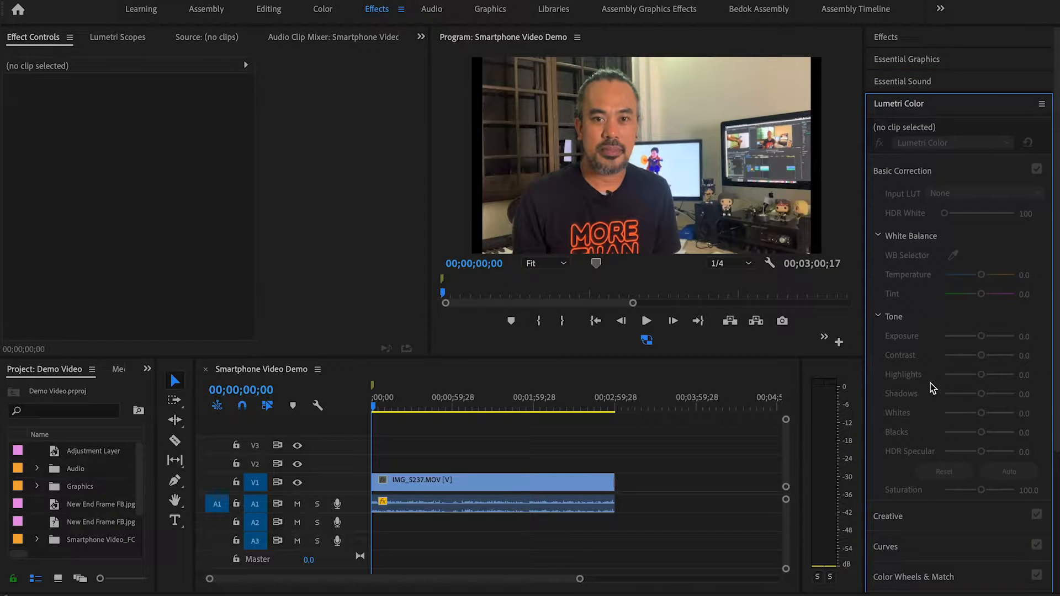
scroll(933, 386, down, 5)
click(927, 515)
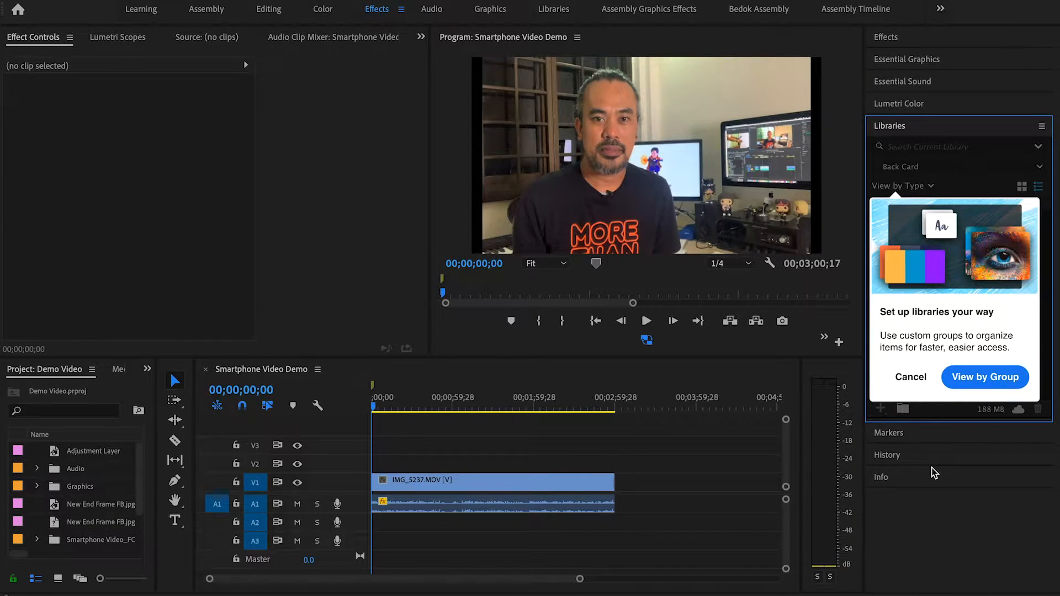
click(933, 434)
click(925, 236)
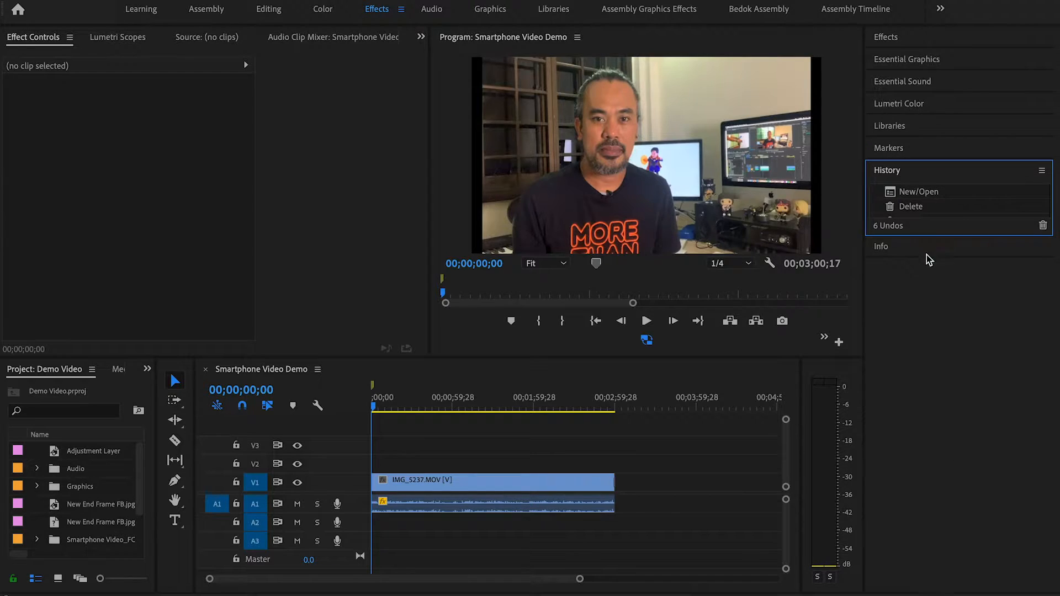
click(919, 250)
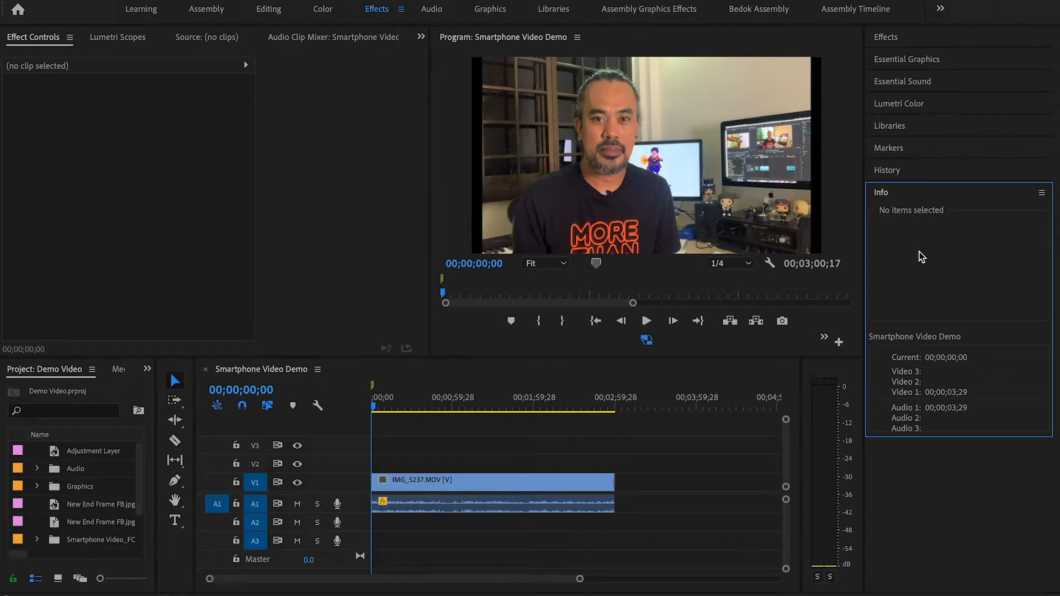
click(956, 40)
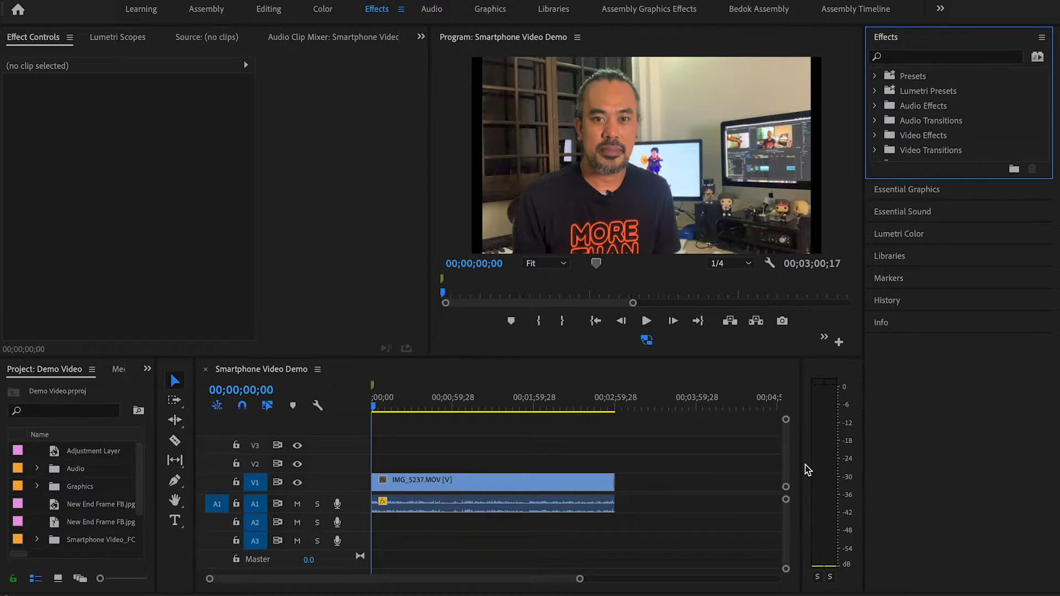
Step: Examine the saved effect presets in the Presets folder of the Effects panel
drag(580, 580, 538, 580)
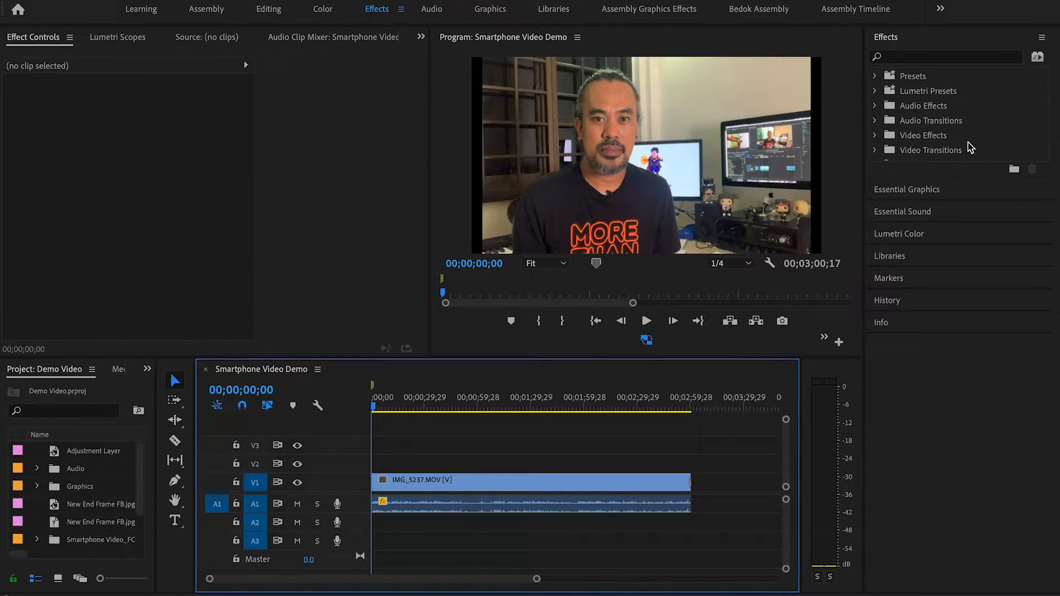
click(925, 40)
click(916, 40)
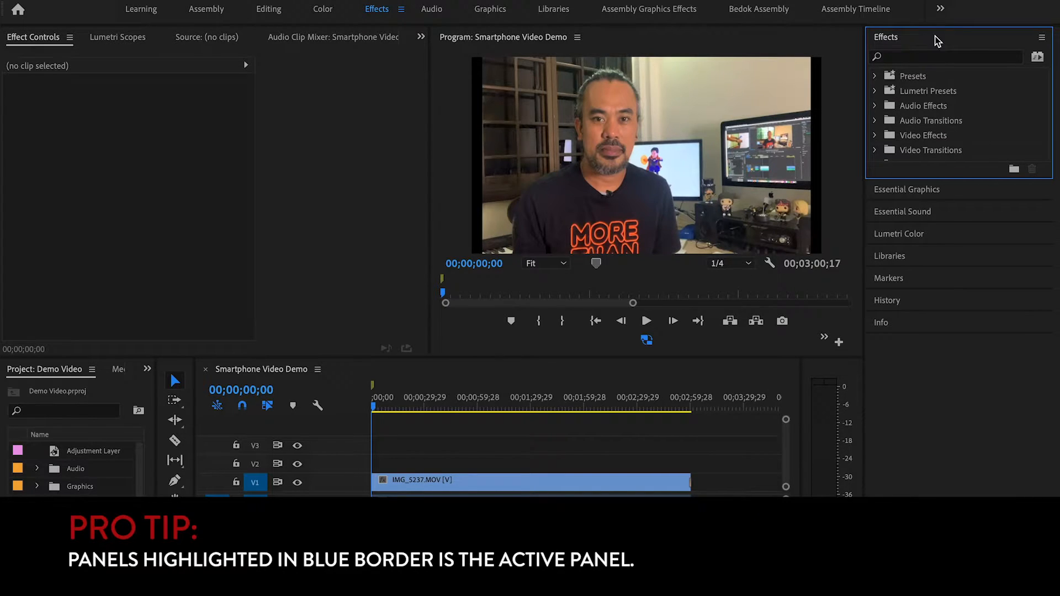
drag(963, 179, 967, 338)
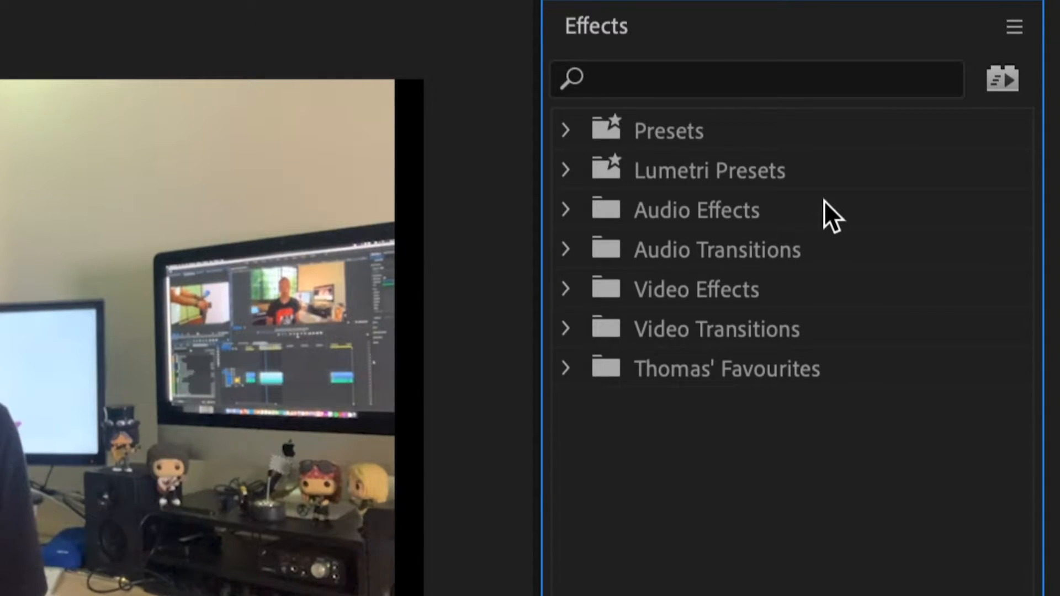
click(618, 133)
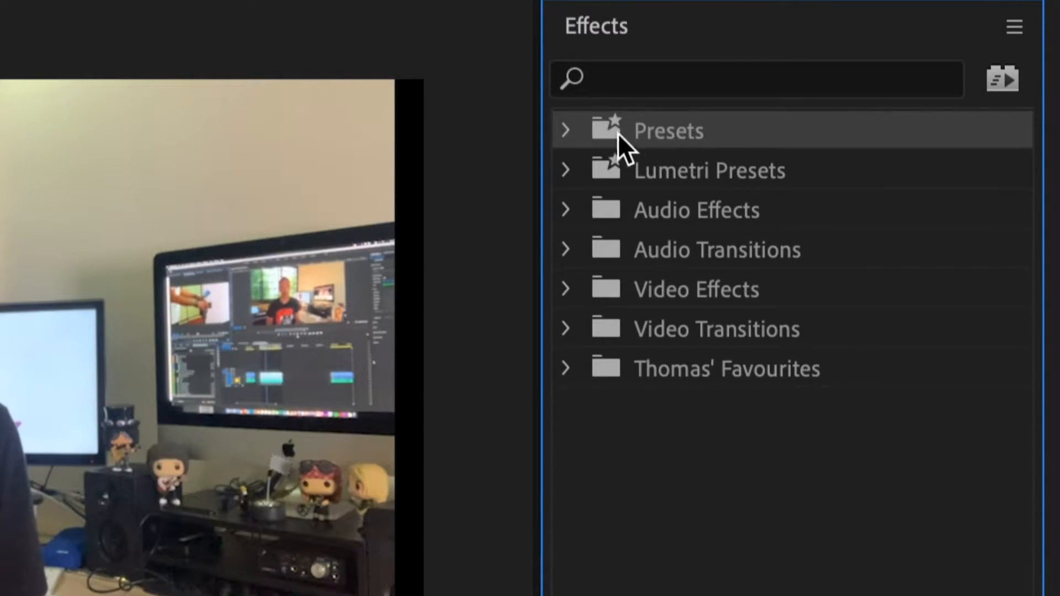
click(565, 134)
scroll(700, 298, down, 10)
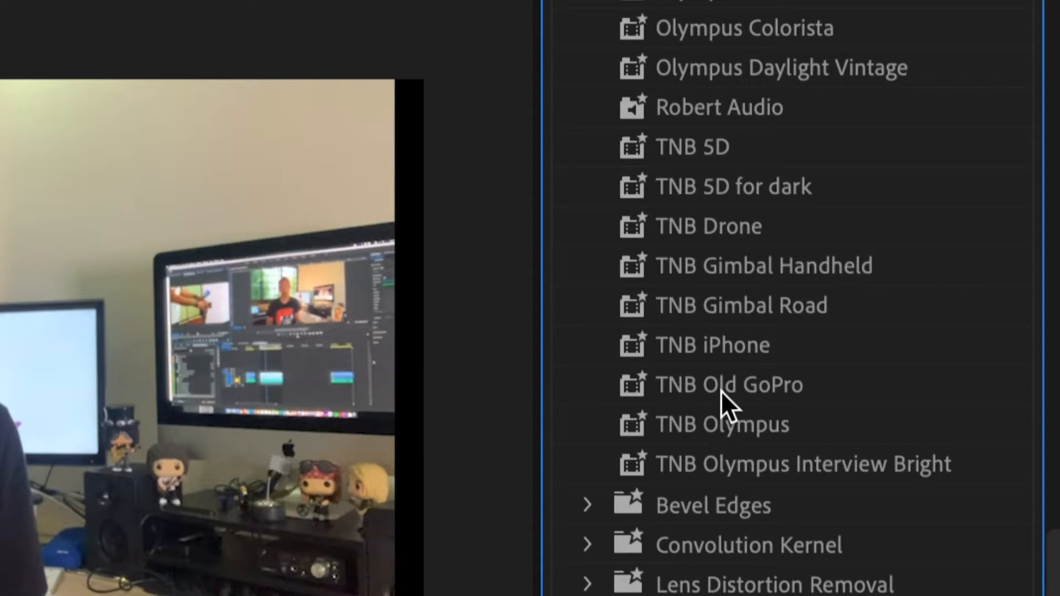
scroll(734, 354, up, 10)
scroll(732, 309, down, 5)
scroll(731, 309, up, 5)
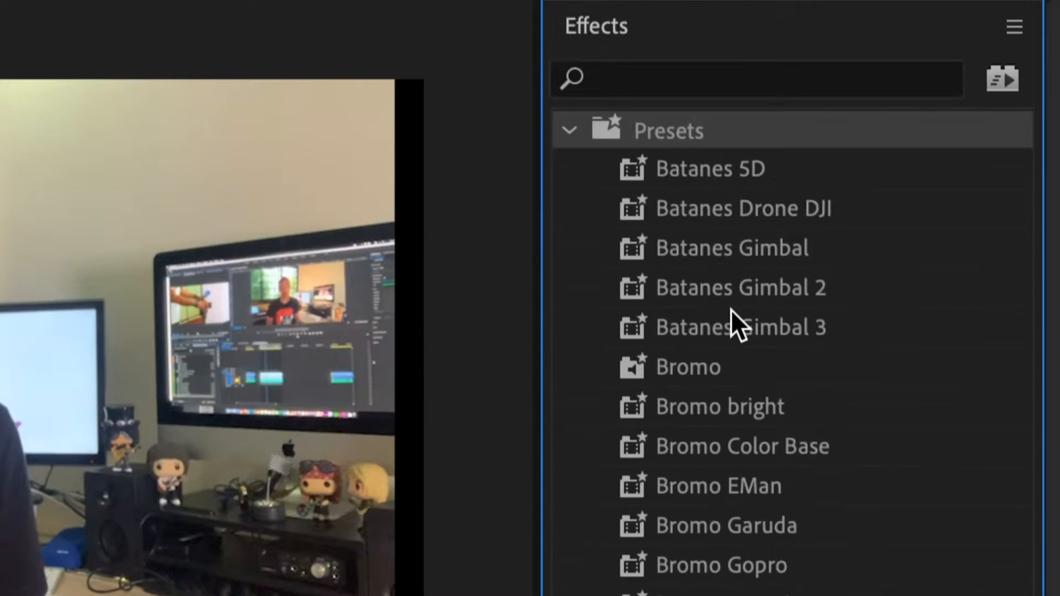
click(571, 132)
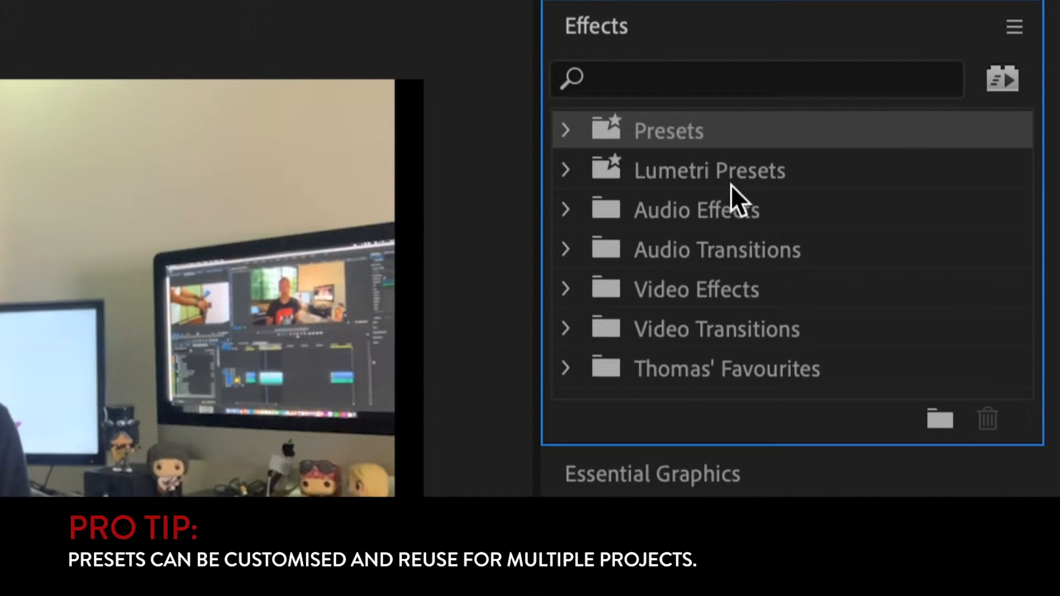
Step: Inspect the Lumetri Presets subfolders and point out the audio and video effect and transition categories
click(567, 170)
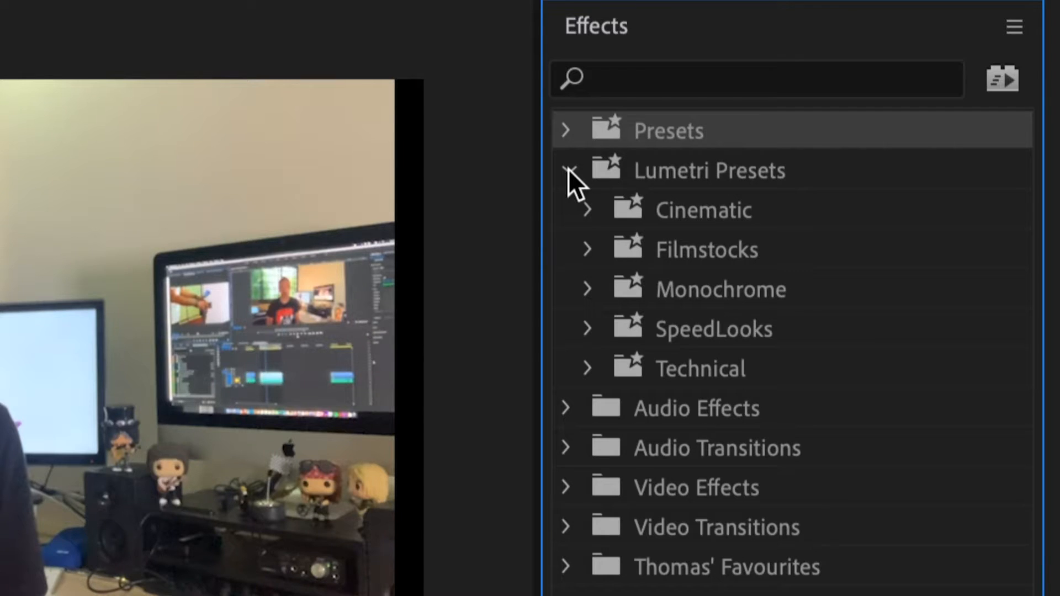
click(569, 170)
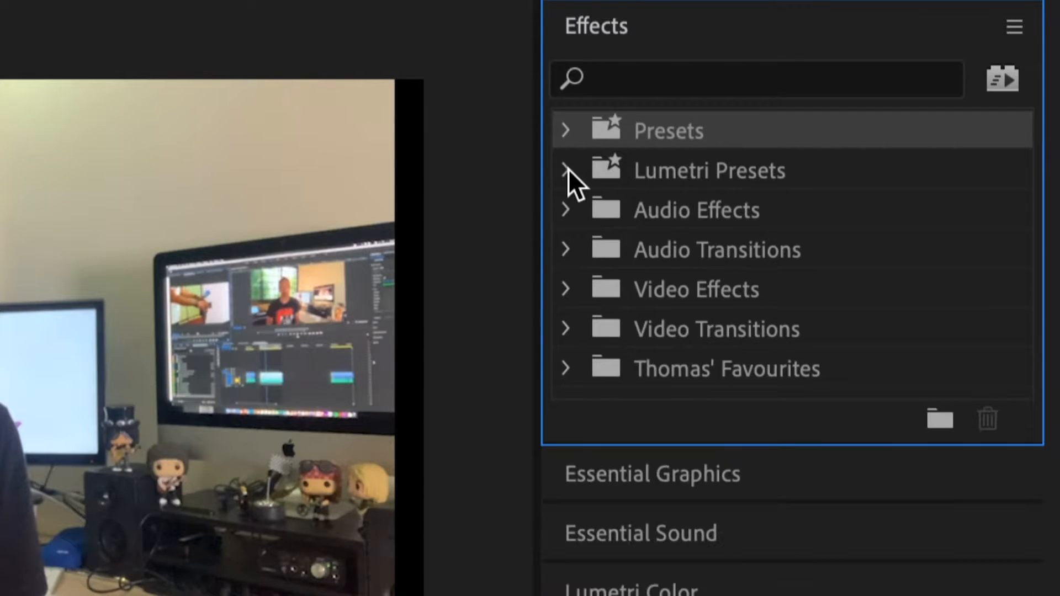
click(724, 214)
click(729, 238)
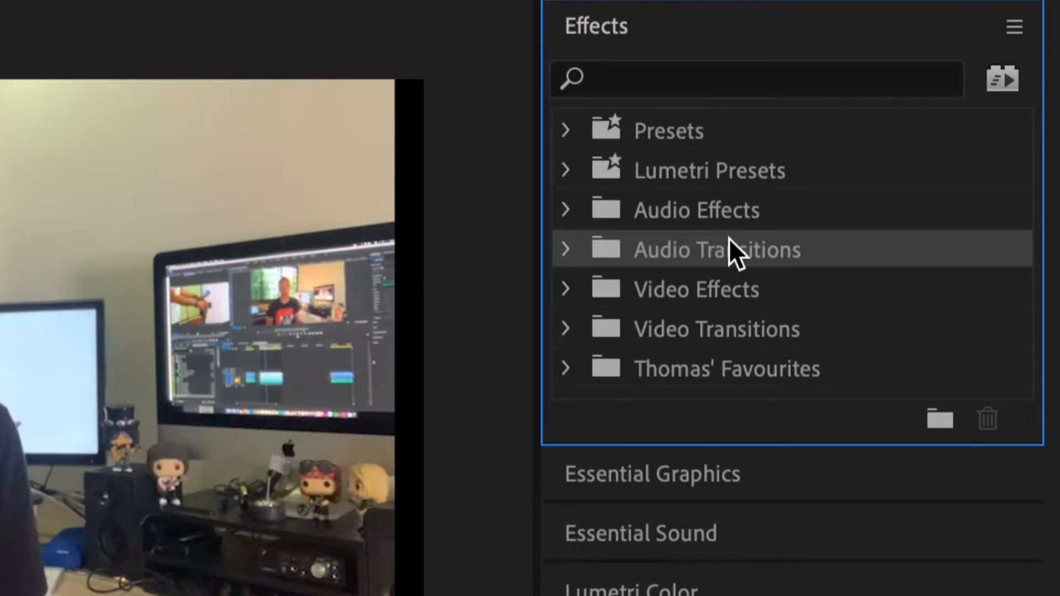
click(701, 290)
click(706, 321)
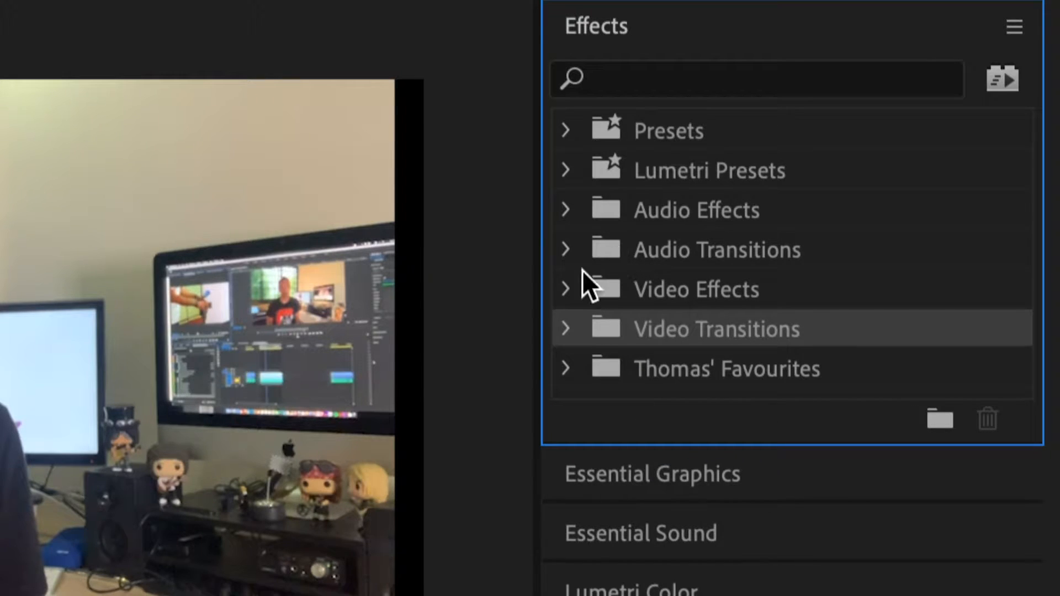
Step: Create a custom bin named "My Effects" in the Effects panel
click(940, 419)
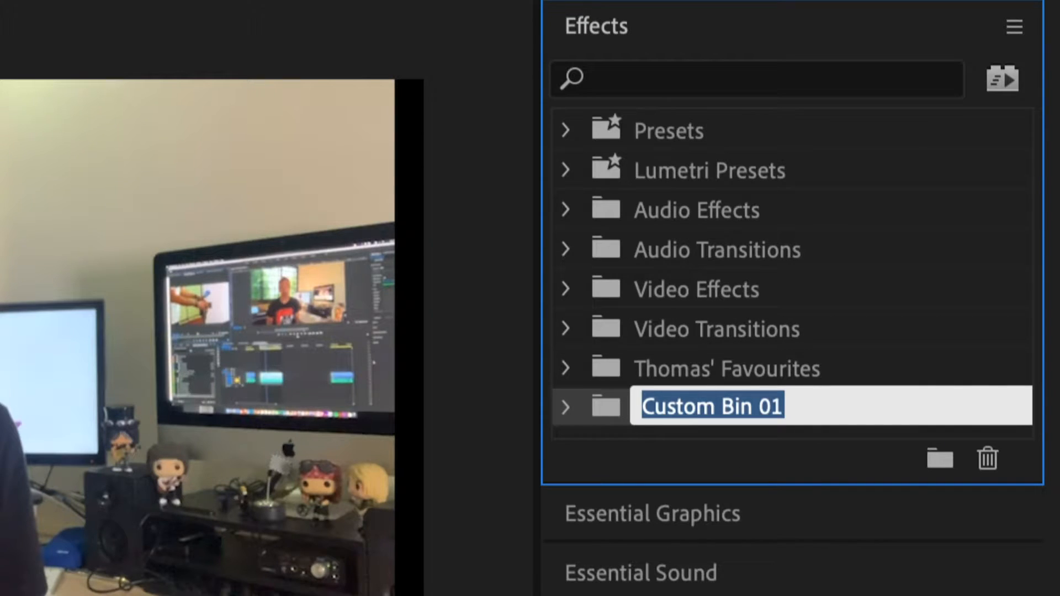
text(My Effec)
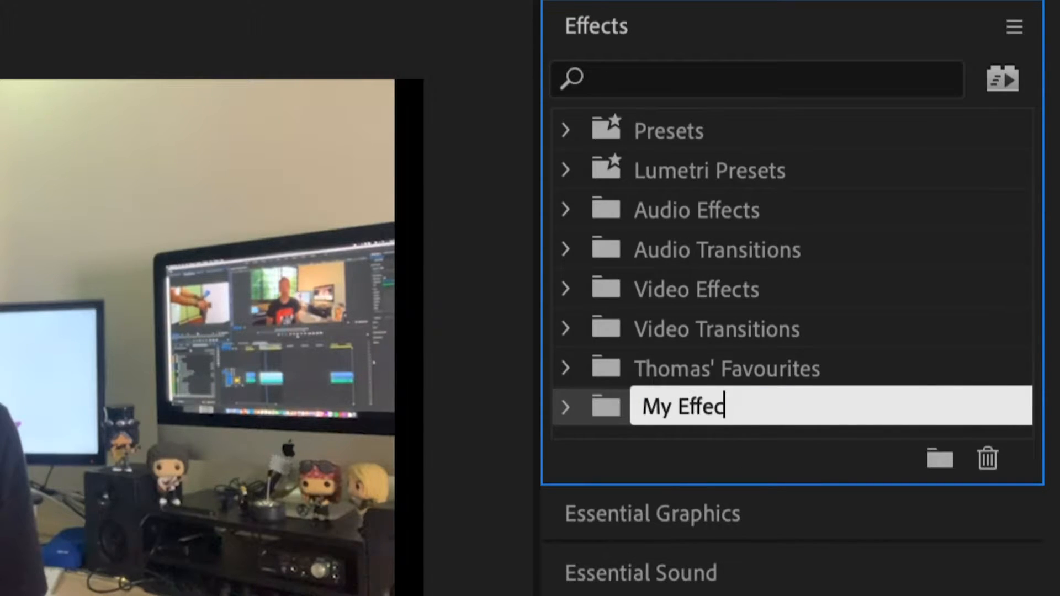
text(ts)
key(Return)
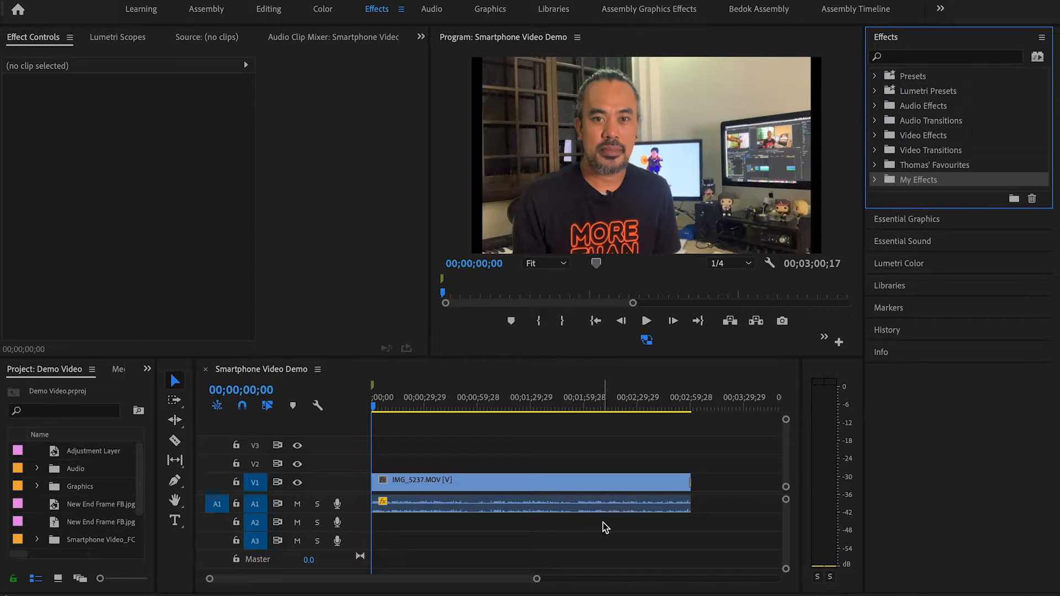
drag(537, 579, 509, 579)
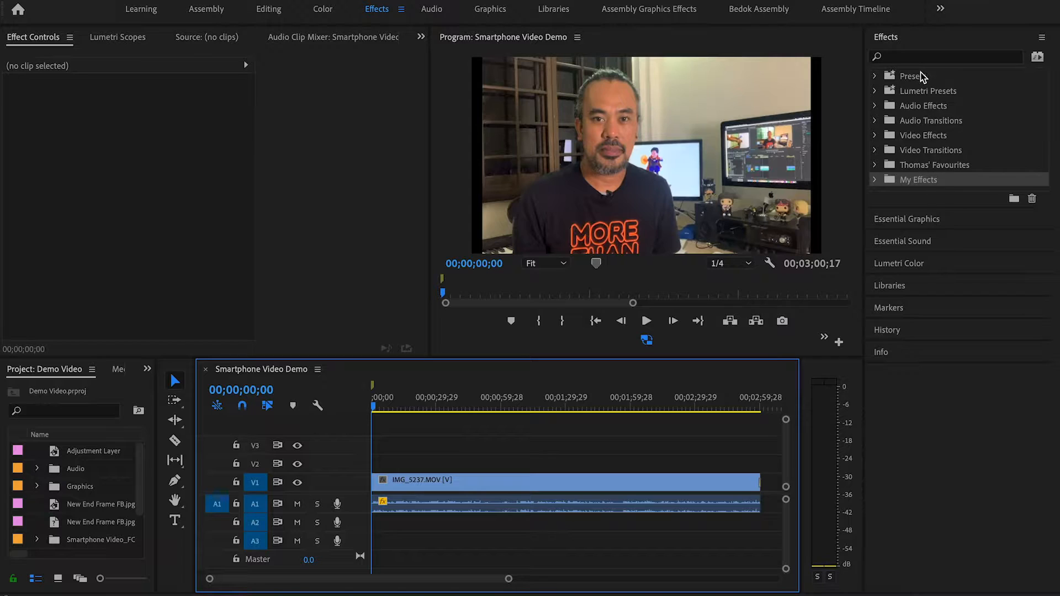
click(959, 43)
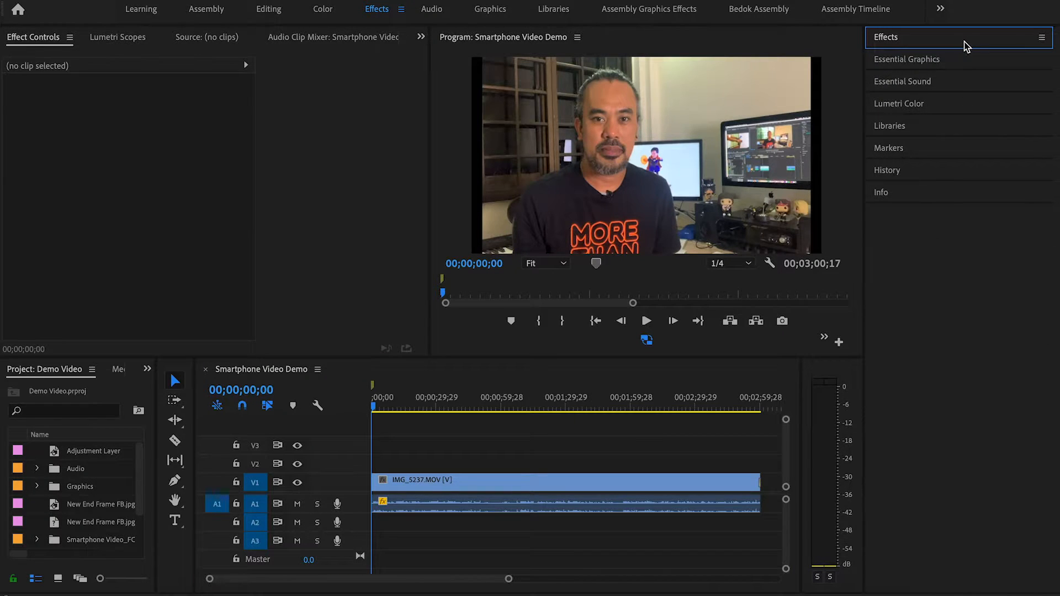
click(958, 43)
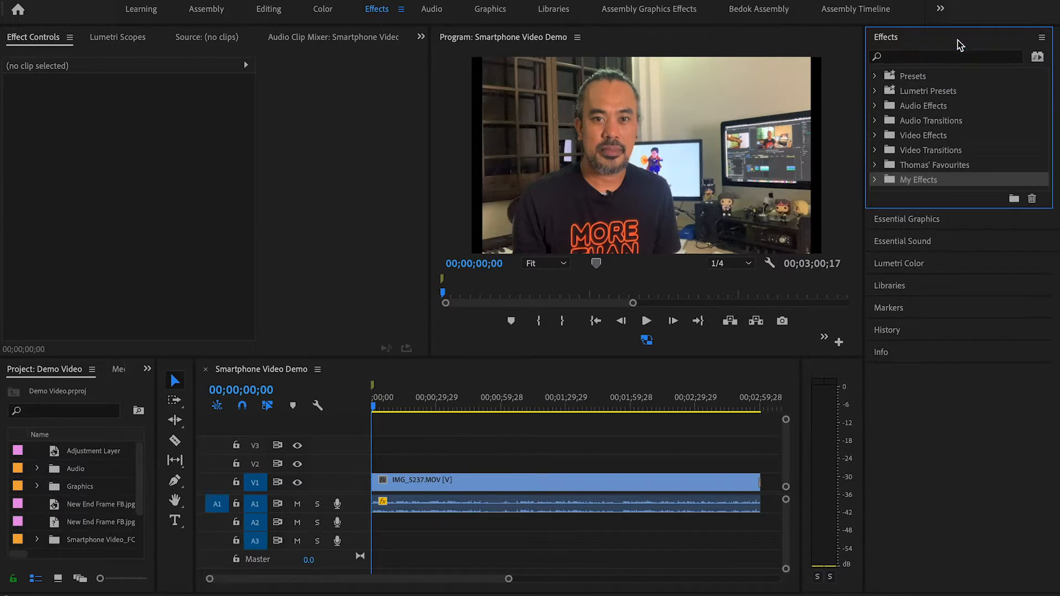
click(130, 177)
Step: Apply the Unsharp Mask effect from the Blur & Sharpen video effects to the IMG_5237.MOV clip
click(875, 136)
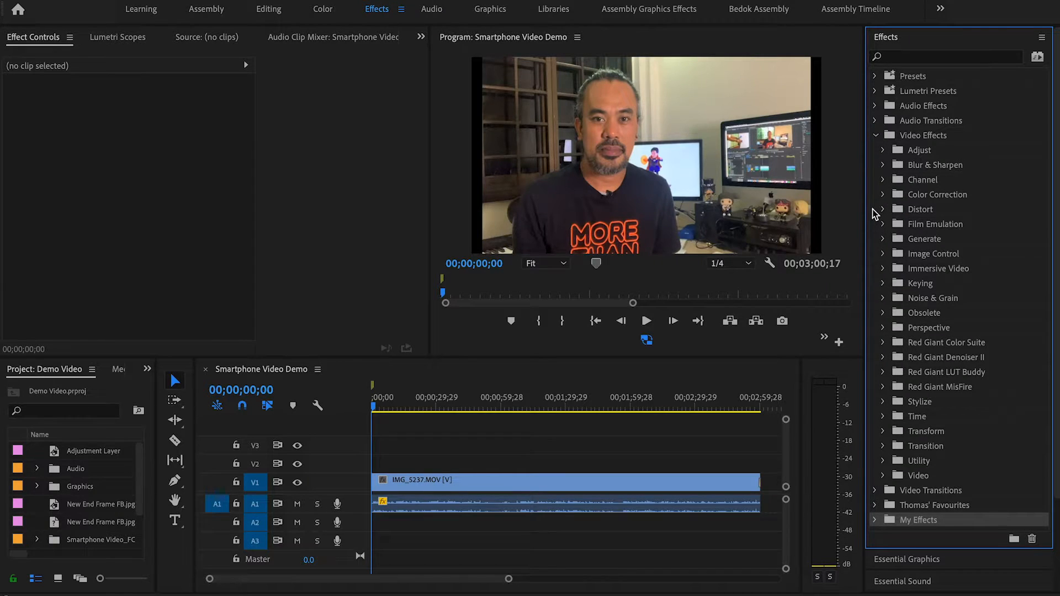
click(883, 166)
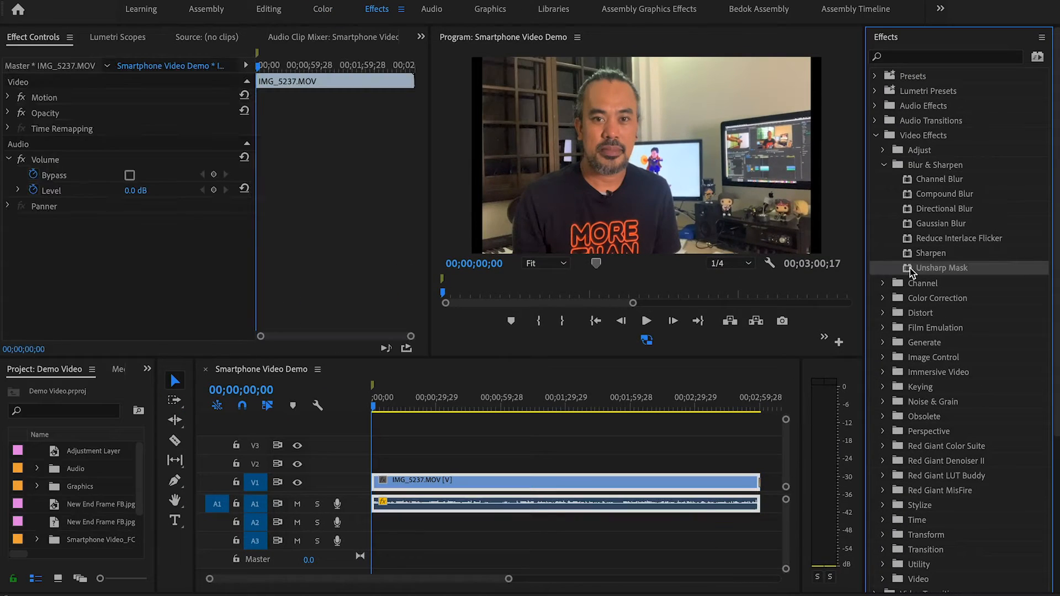
drag(908, 269, 528, 481)
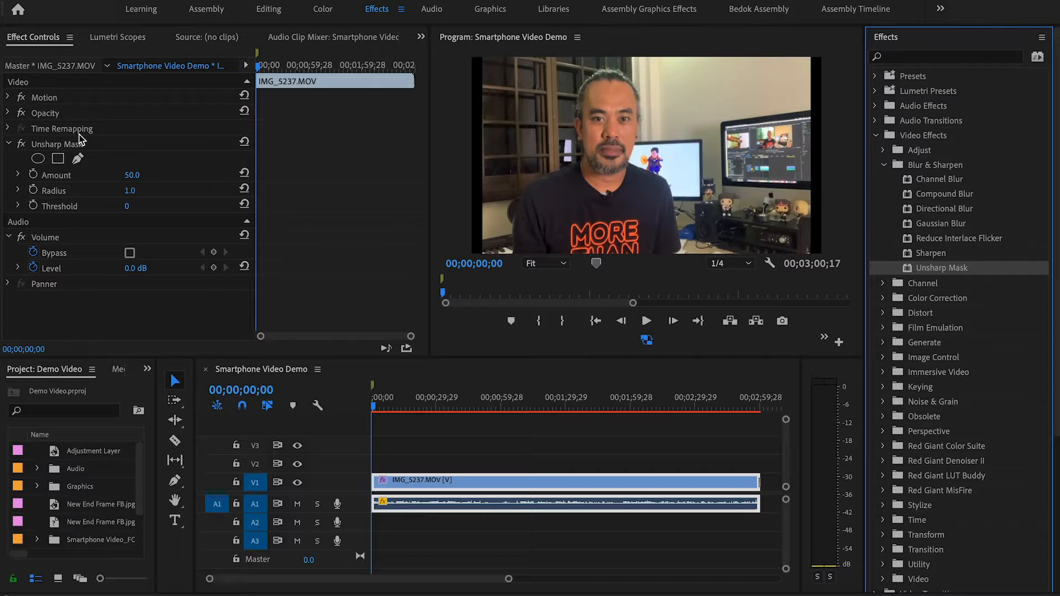
Step: Reselect the IMG_5237.MOV clip on V1 and turn off proxies in the Program Monitor
click(490, 451)
click(479, 478)
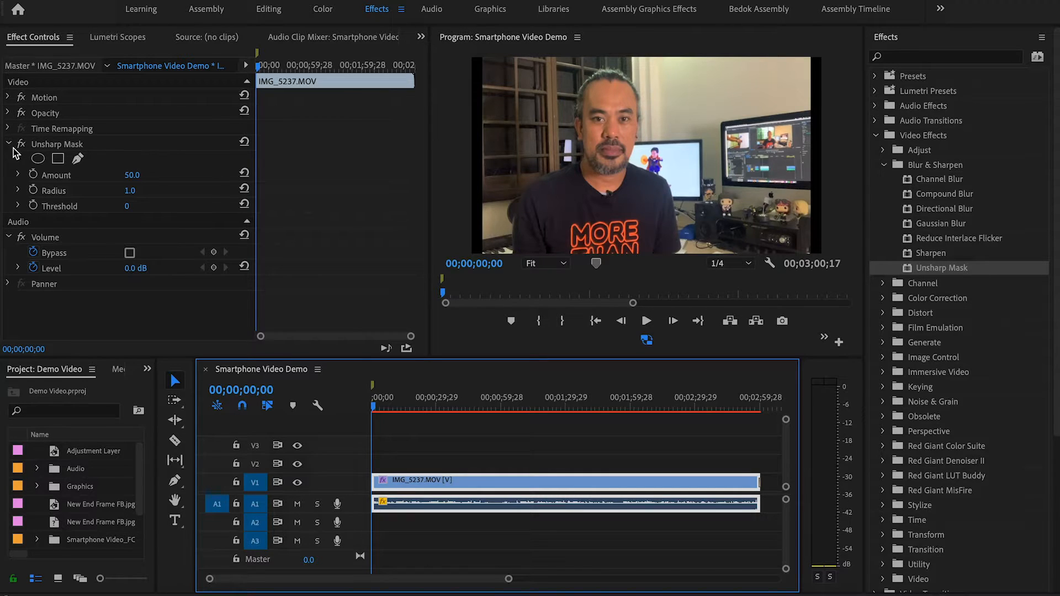
click(648, 341)
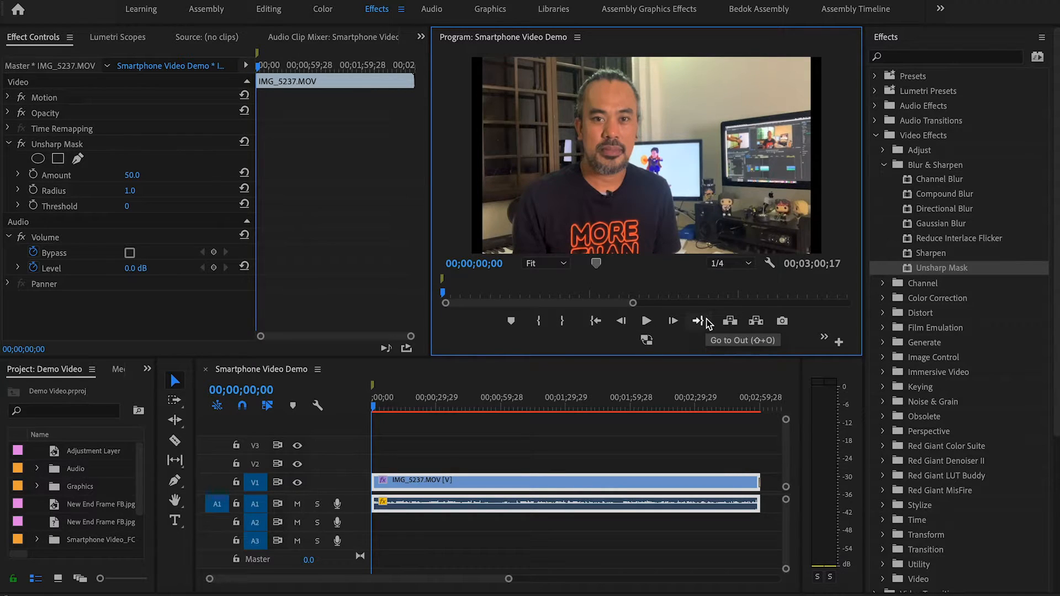
Step: Set the clip's Unsharp Mask amount to 57.3 and its radius to 17.2
click(18, 176)
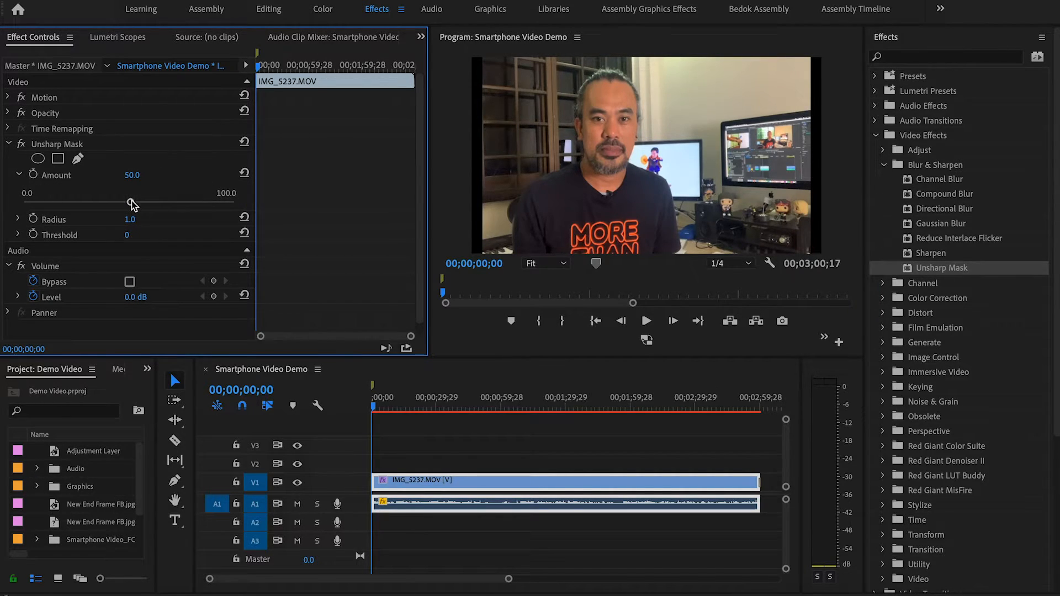
drag(131, 203, 145, 203)
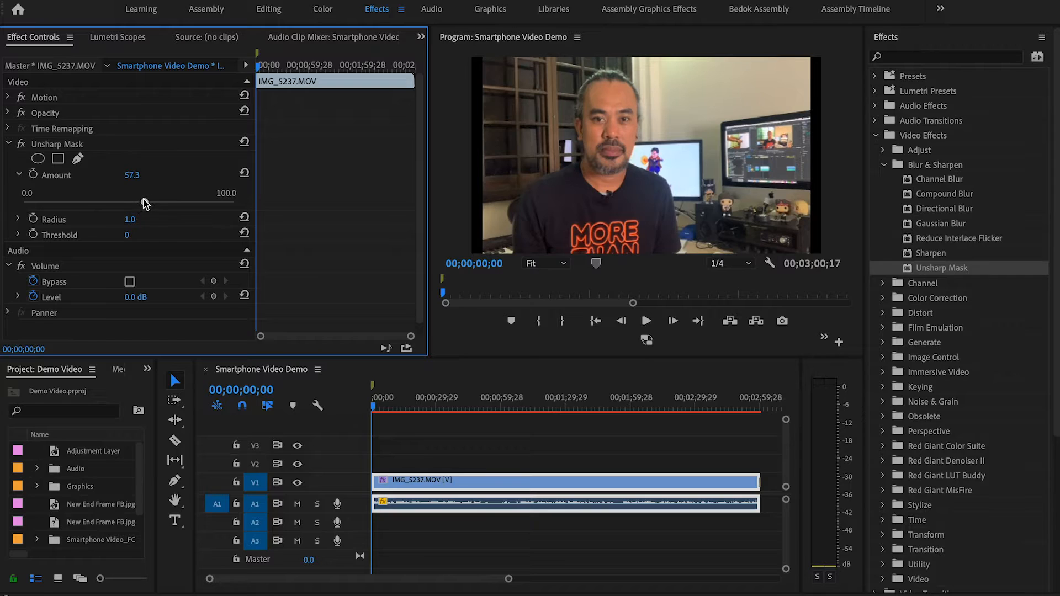
click(19, 220)
drag(25, 251, 60, 248)
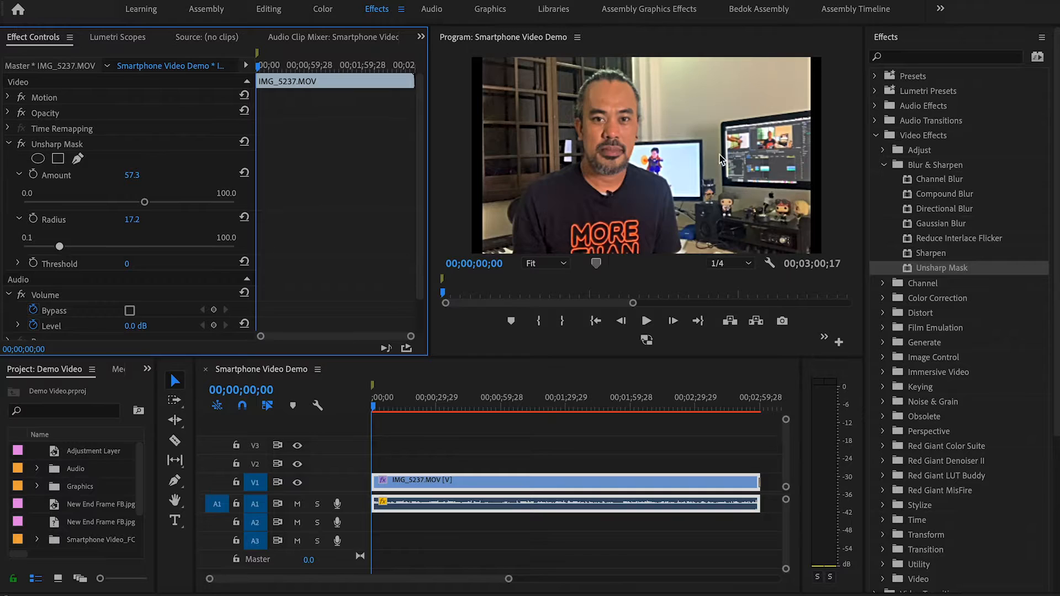
Step: Set the clip's Unsharp Mask radius to 22.8 and reselect the IMG_5237.MOV clip on V1
drag(59, 246, 72, 250)
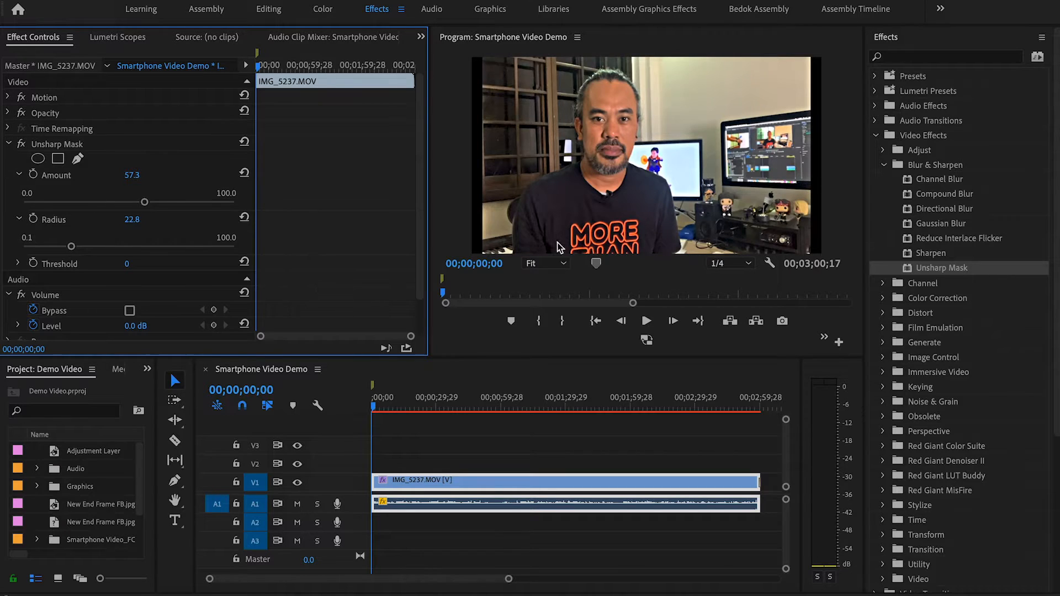
click(500, 430)
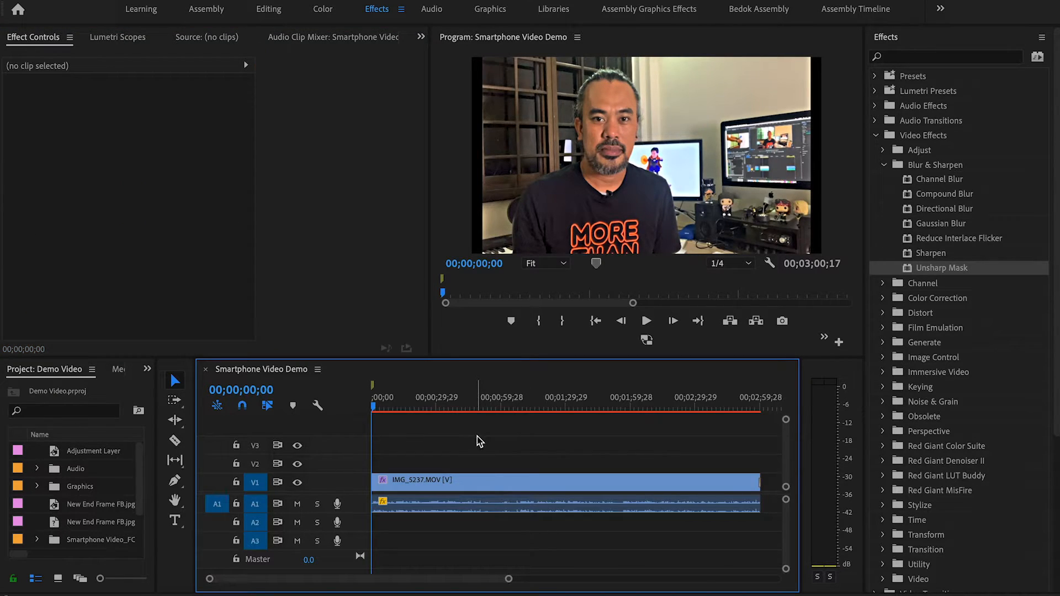
click(431, 484)
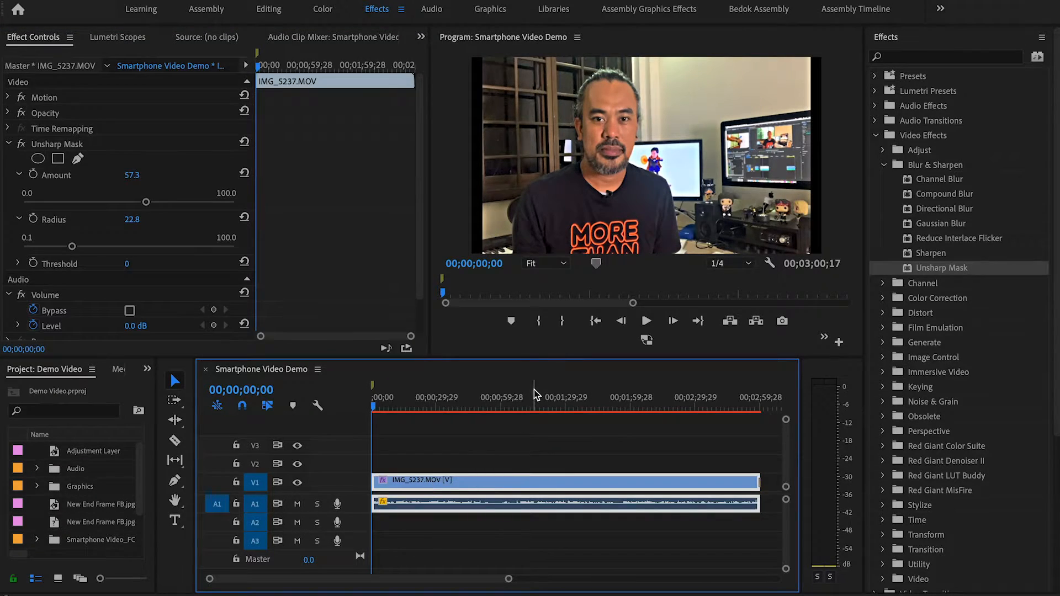
Step: Collapse the Unsharp Mask settings, compare the clip with the effect disabled and enabled, and collapse the Video Effects folder
click(9, 145)
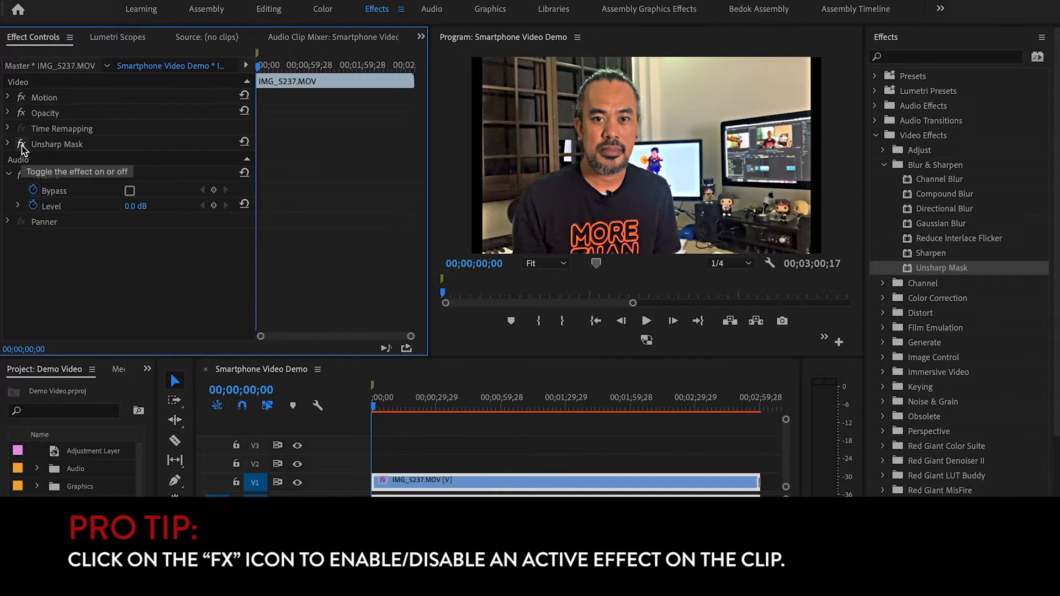
click(21, 145)
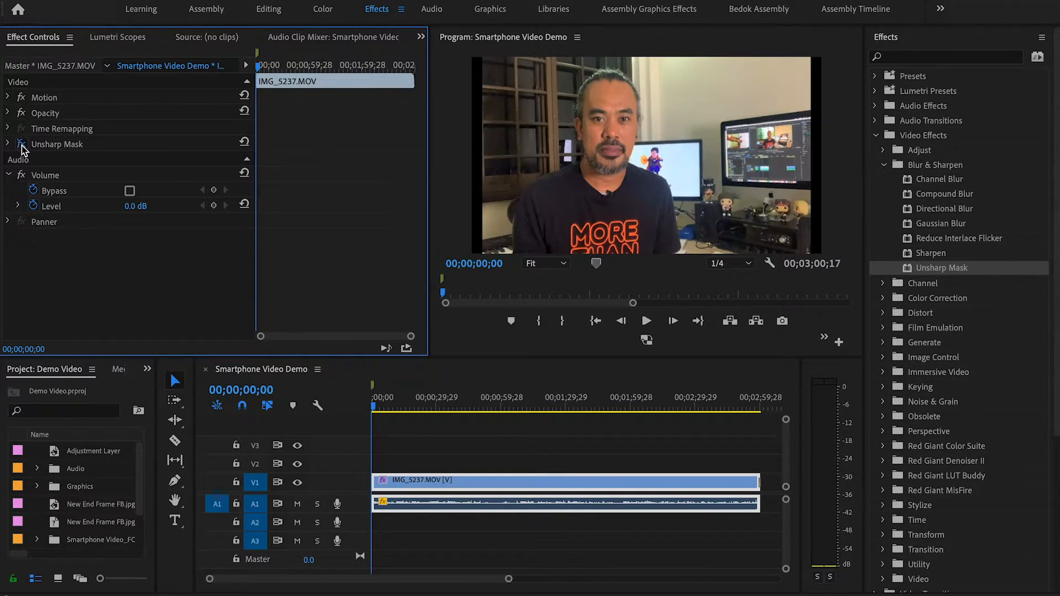
click(22, 144)
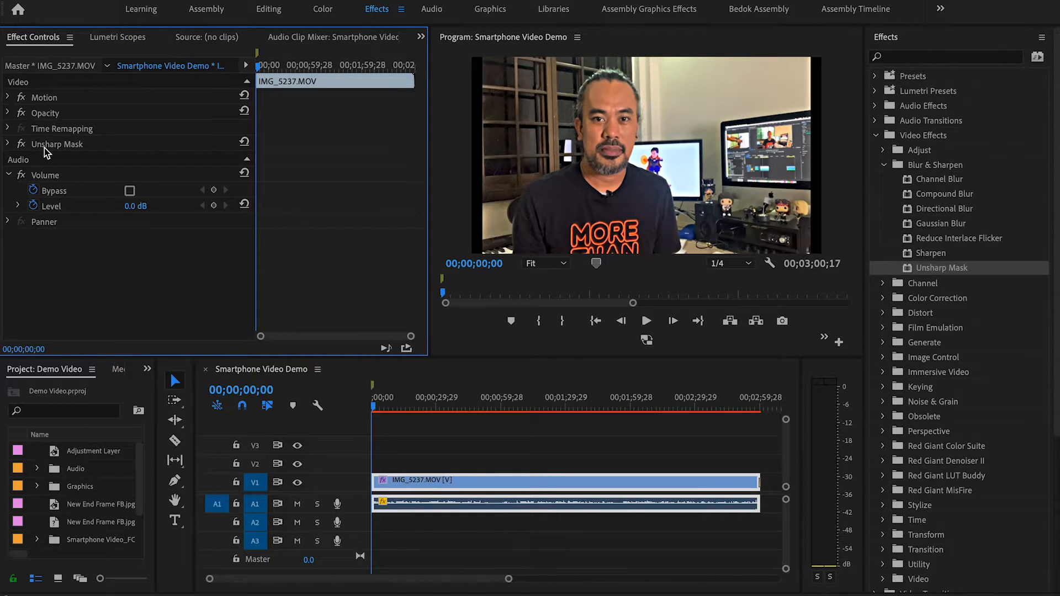
click(877, 136)
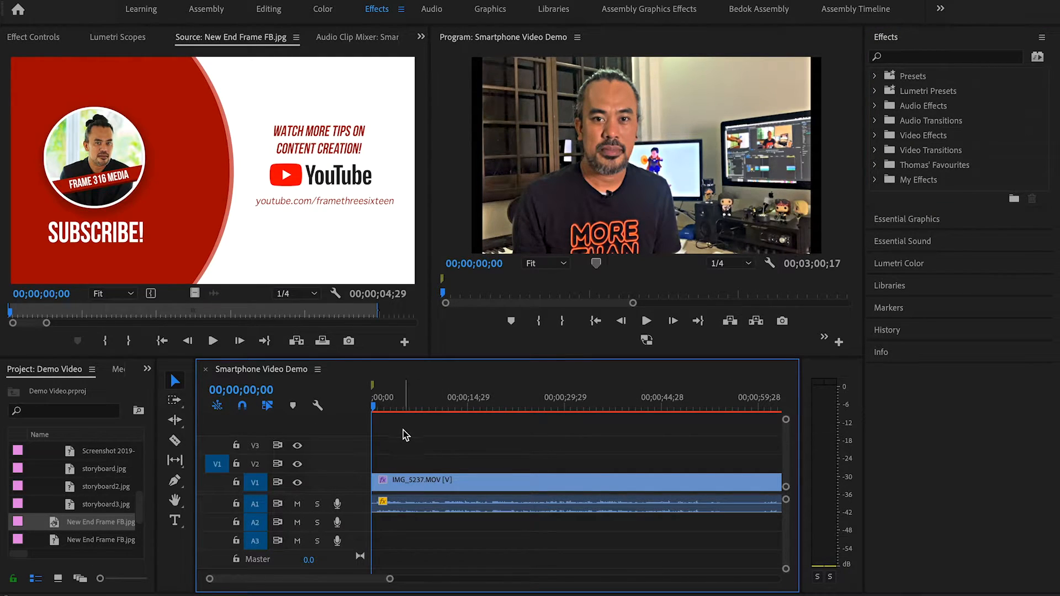
Step: Place New End Frame FB.jpg on V1 directly after the end of the IMG_5237.MOV clip
scroll(472, 472, right, 5)
scroll(466, 469, right, 6)
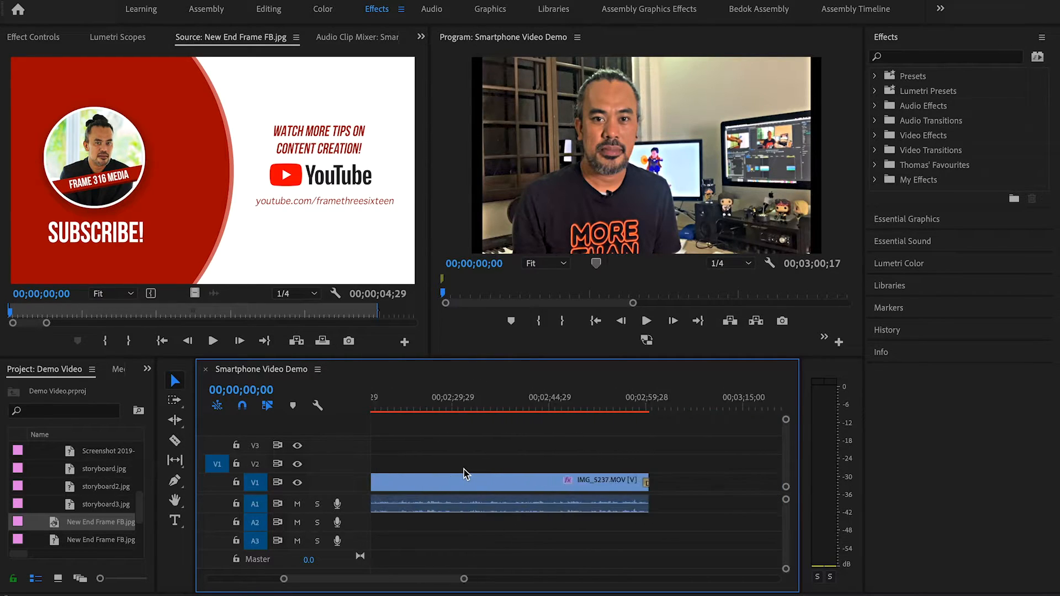
scroll(463, 472, left, 3)
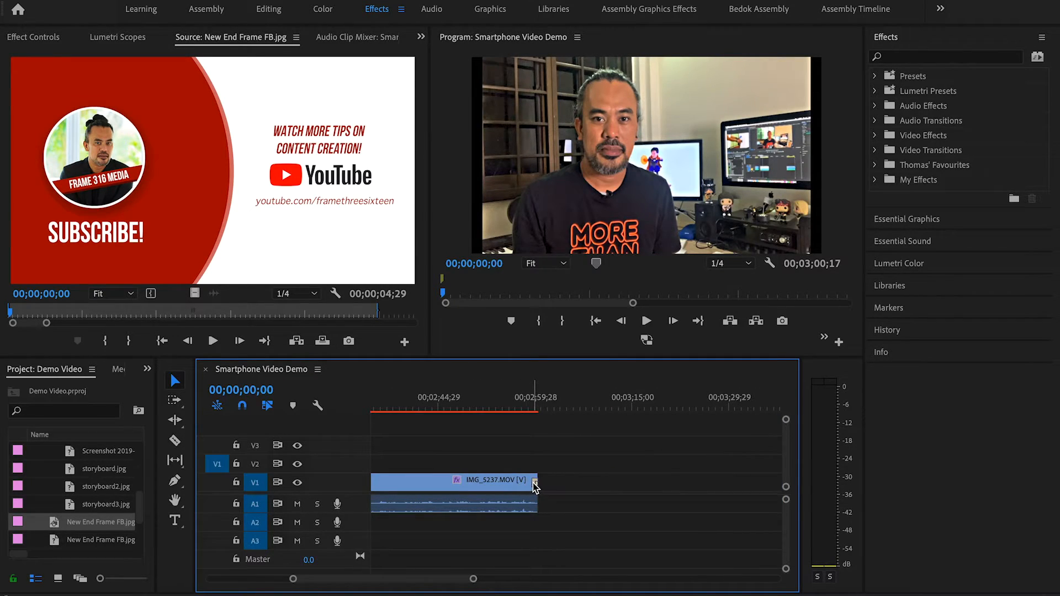
drag(64, 523, 549, 491)
Step: Move the New End Frame FB.jpg clip from V1 up to V2, keeping its start at the end of IMG_5237.MOV
drag(474, 580, 431, 578)
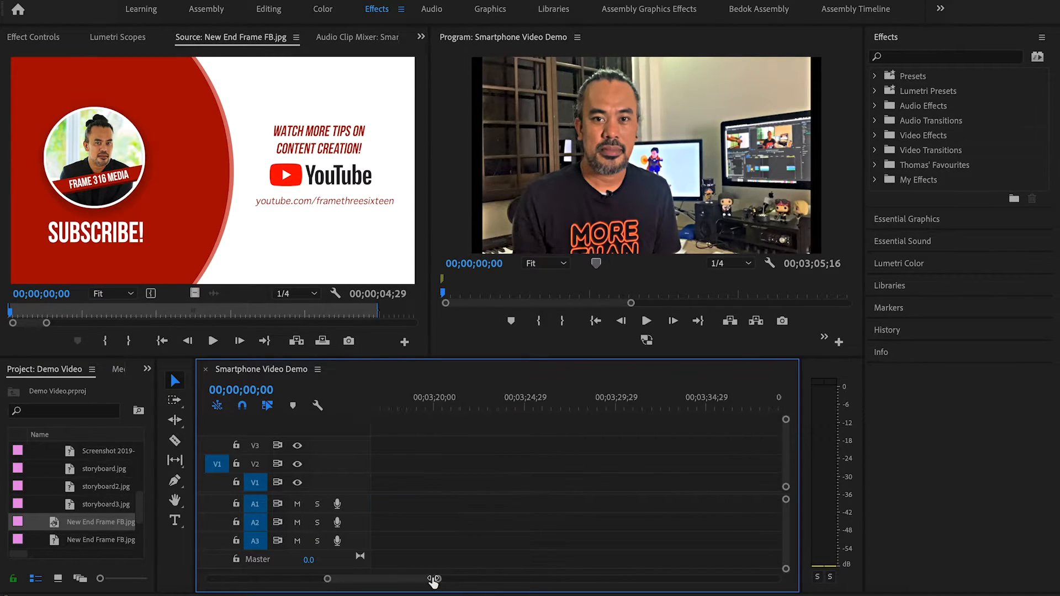
scroll(452, 524, up, 5)
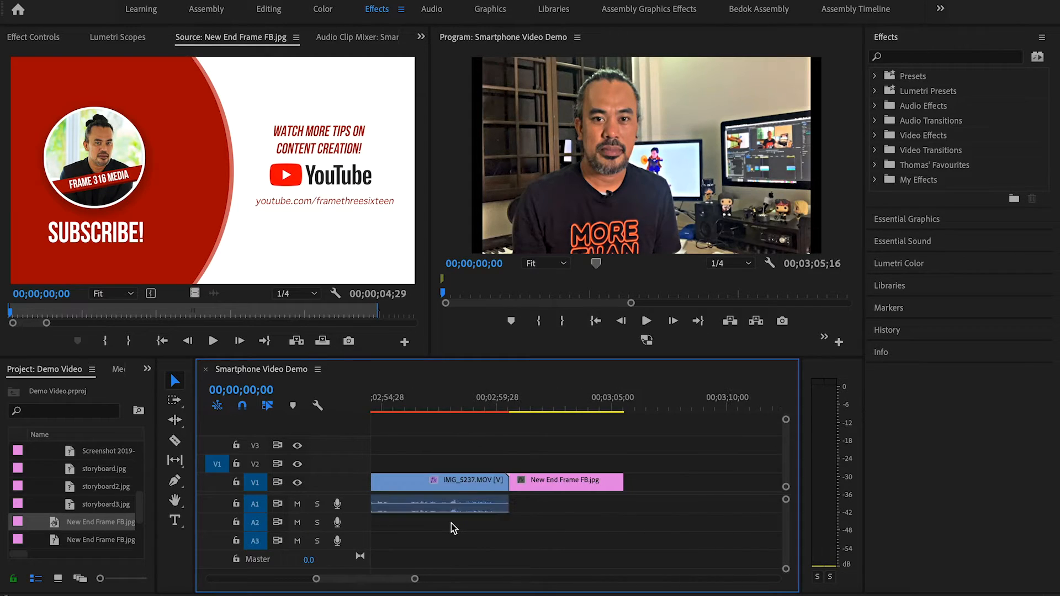
scroll(450, 523, down, 1)
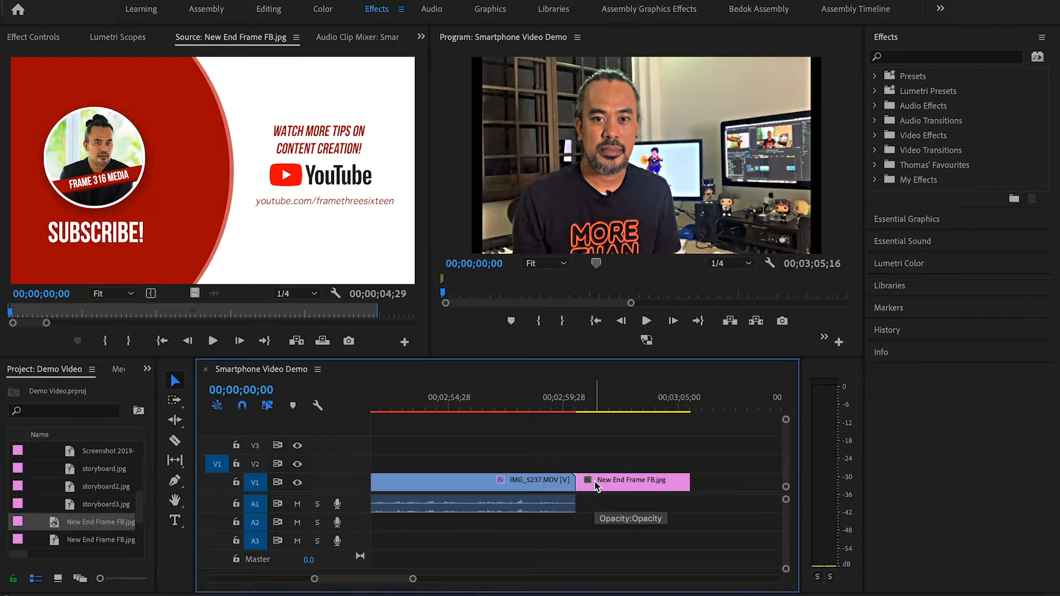
drag(595, 482, 595, 461)
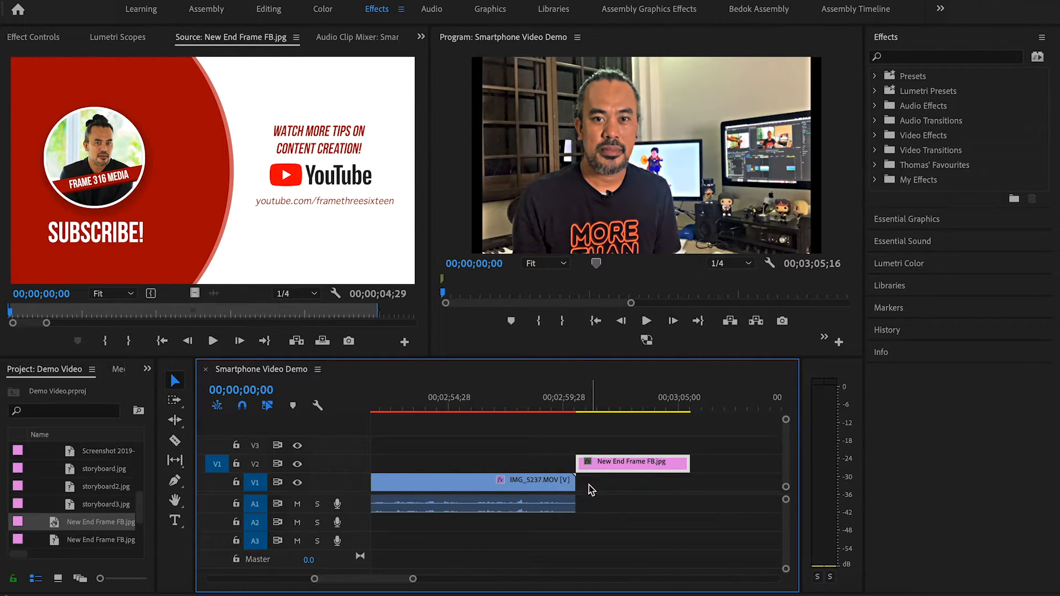
Step: Apply the Dip to Black transition from the Dissolve video transitions to the end of the IMG_5237.MOV clip
click(905, 57)
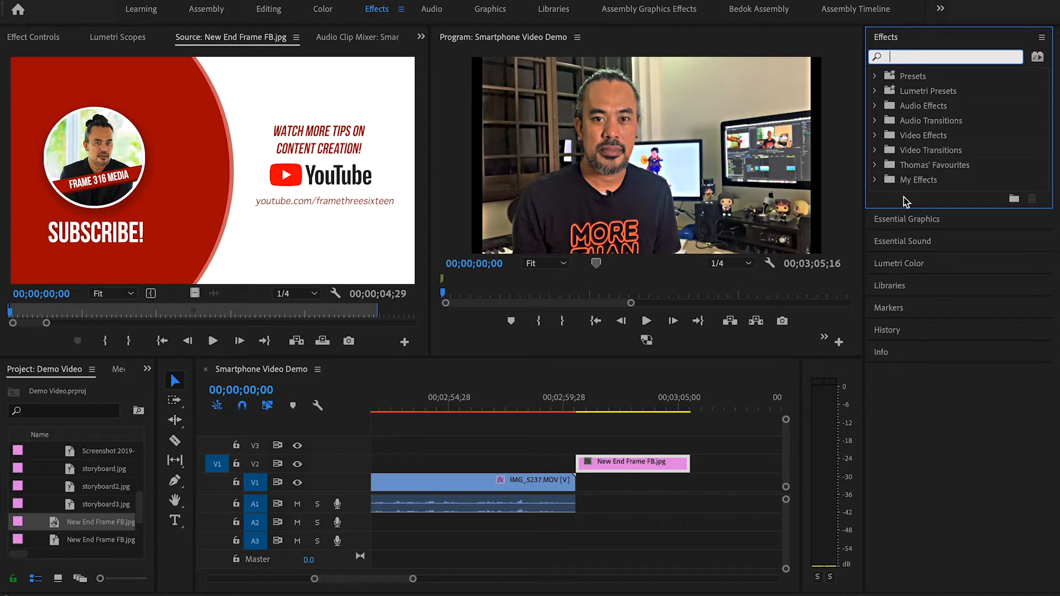
click(876, 151)
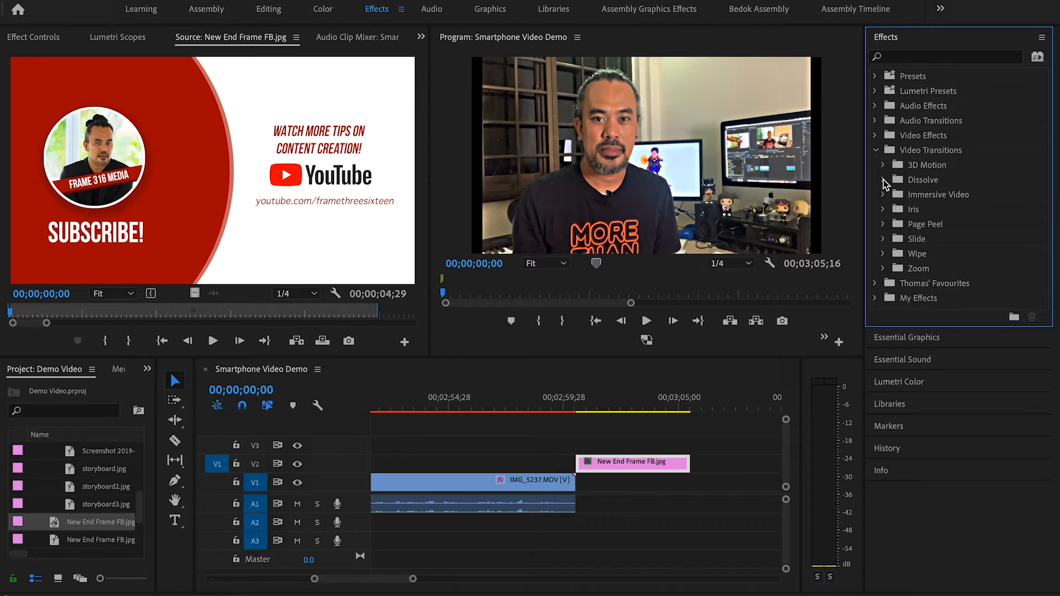
click(883, 181)
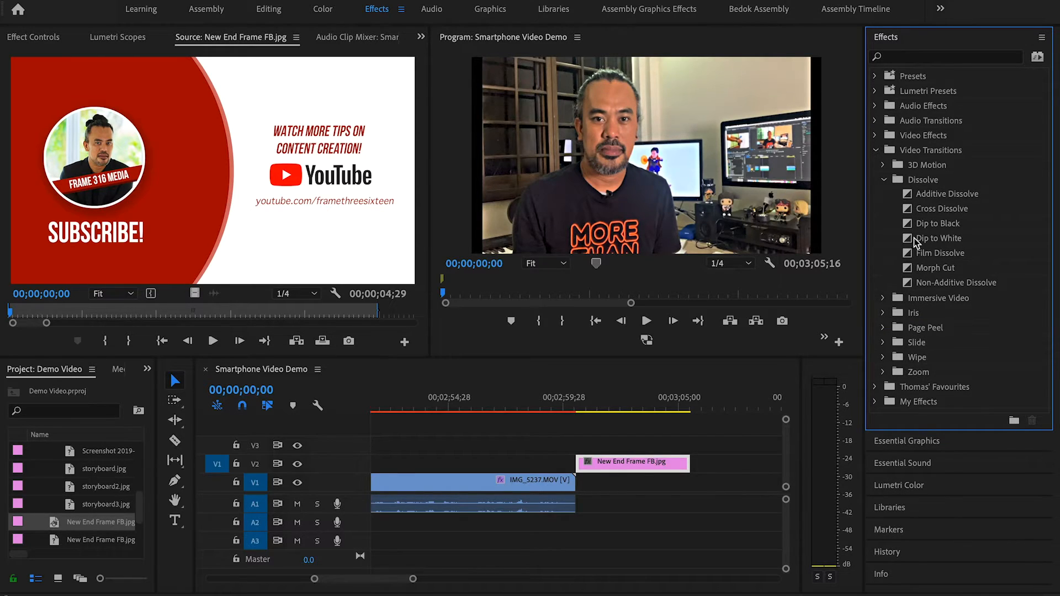
click(912, 226)
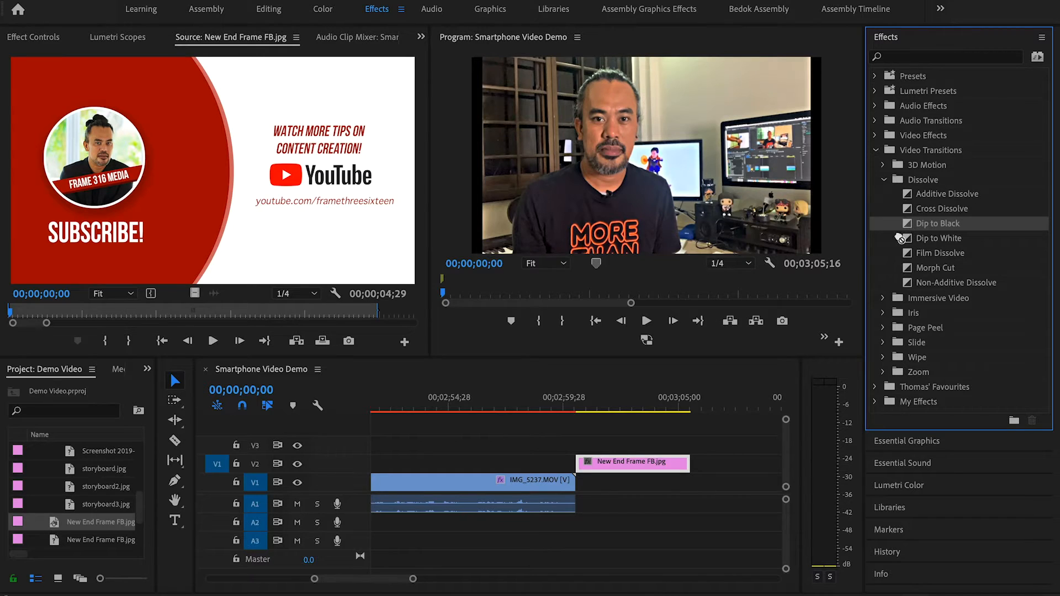
drag(900, 238, 571, 486)
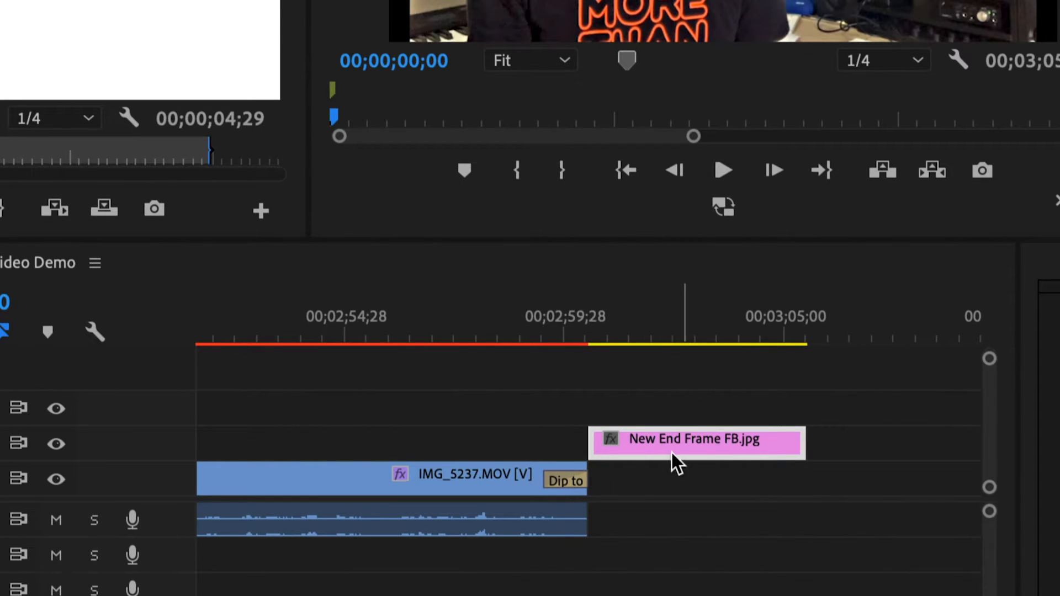
Step: Shift New End Frame FB.jpg earlier on V2 to overlap the V1 transition and apply Dip to Black to its start
drag(658, 446, 625, 450)
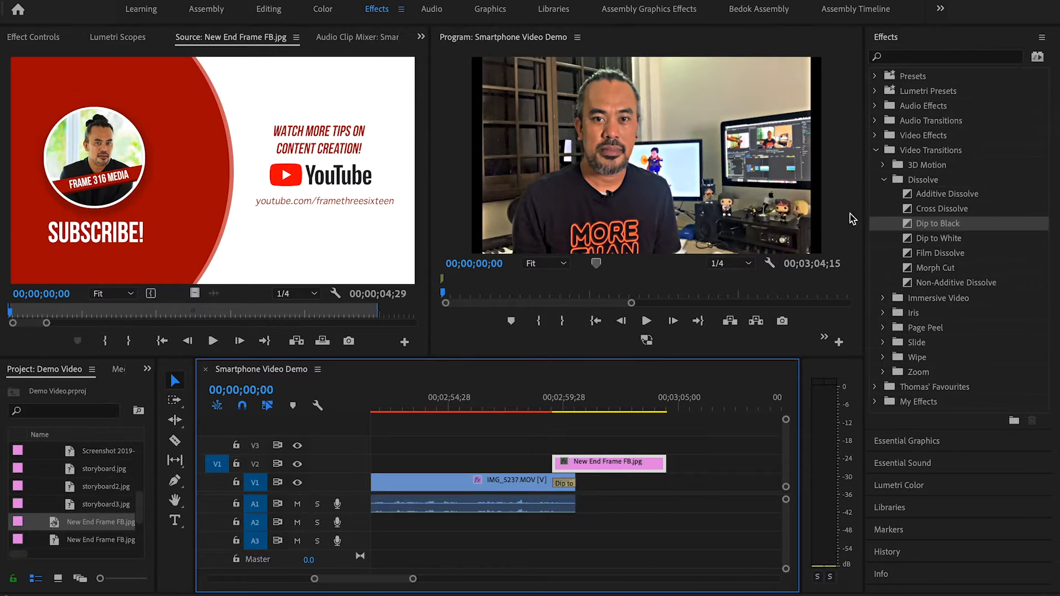
drag(912, 226, 601, 462)
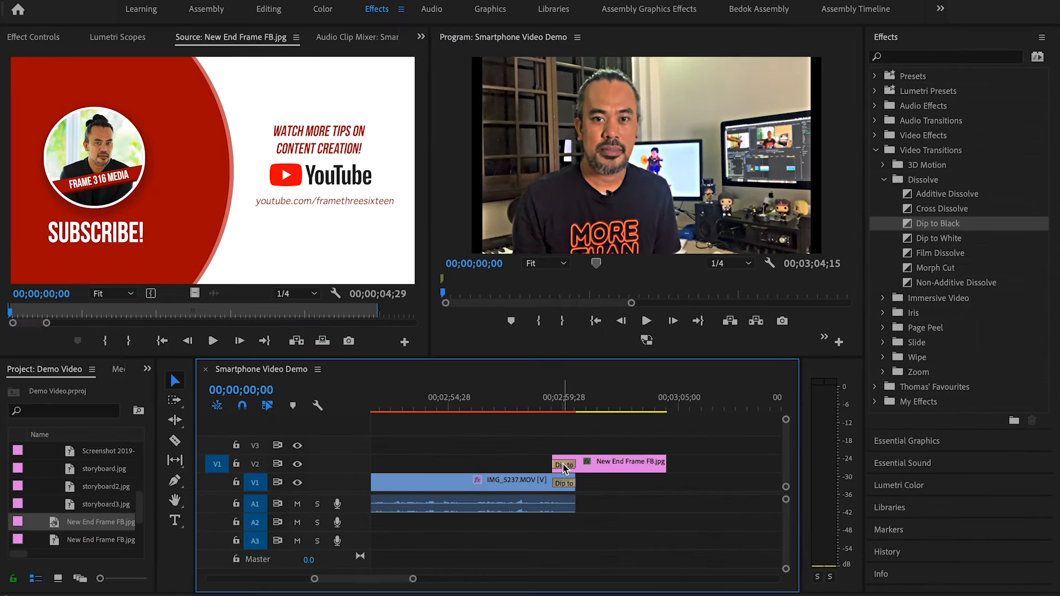
Step: Play the sequence from shortly before the Dip to Black transitions to preview them
click(508, 408)
key(space)
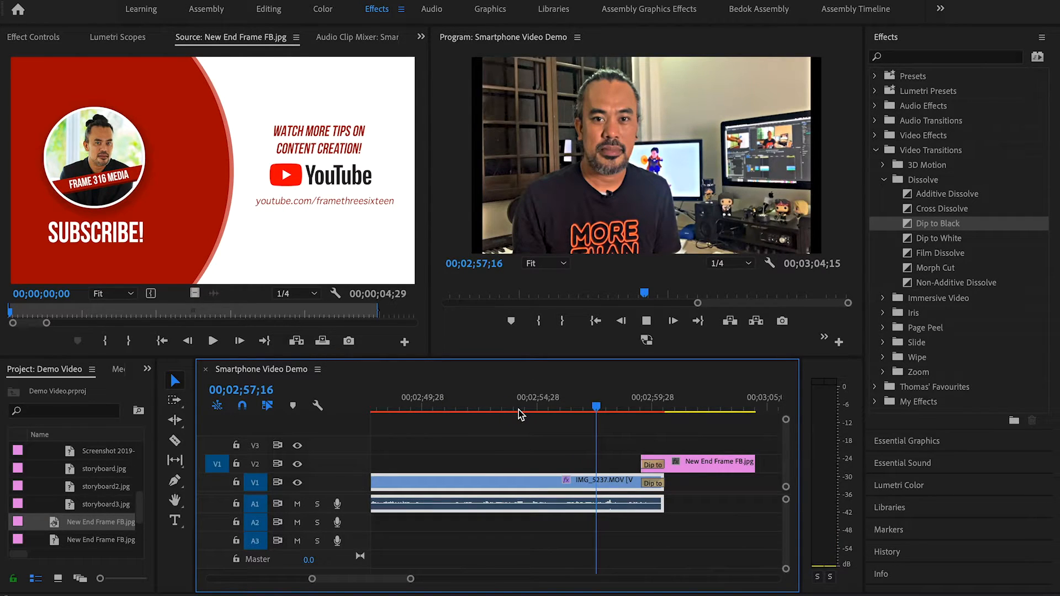